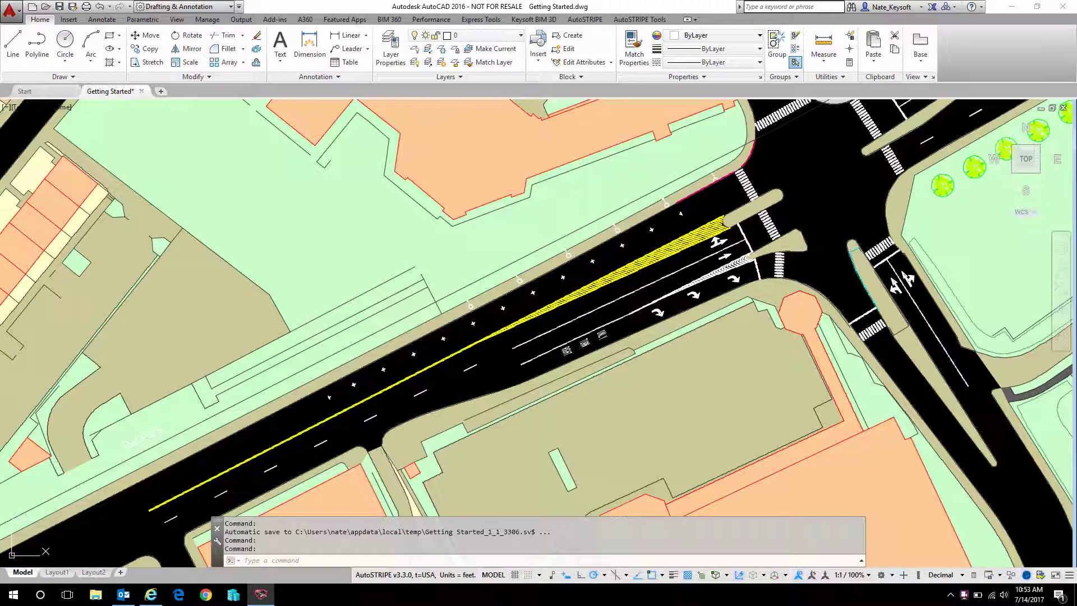
Switch to the AutoSTRIPE ribbon tab and pan the road plan into view
{"action": "mouse_move", "coordinate": [615, 227]}
{"action": "left_click", "coordinate": [586, 21]}
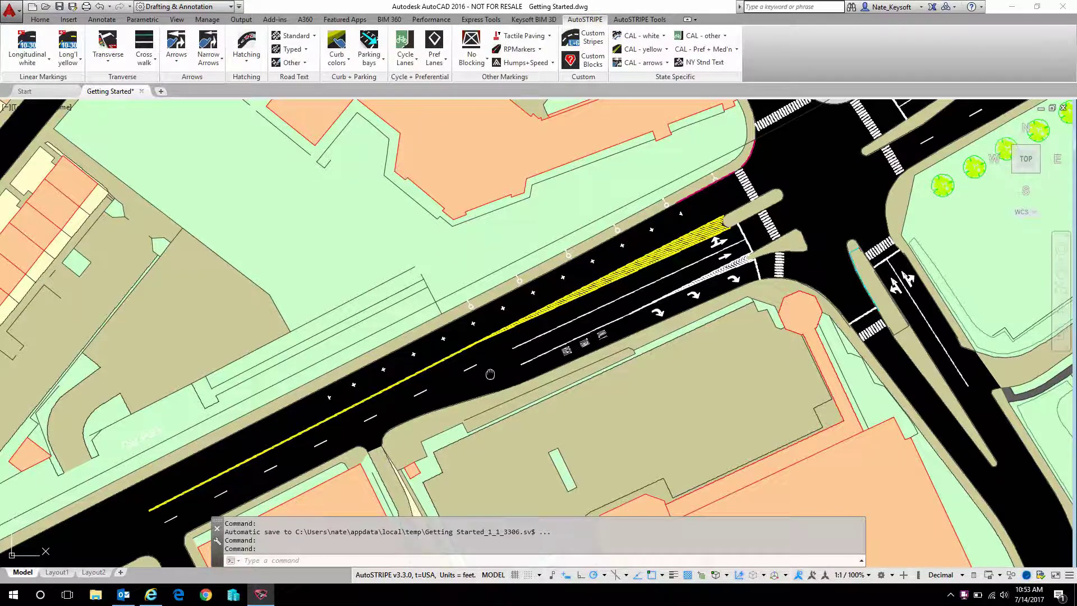
{"action": "mouse_move", "coordinate": [490, 373]}
{"action": "middle_mouse_down"}
{"action": "mouse_move", "coordinate": [584, 276]}
{"action": "mouse_move", "coordinate": [538, 325]}
{"action": "middle_mouse_up"}
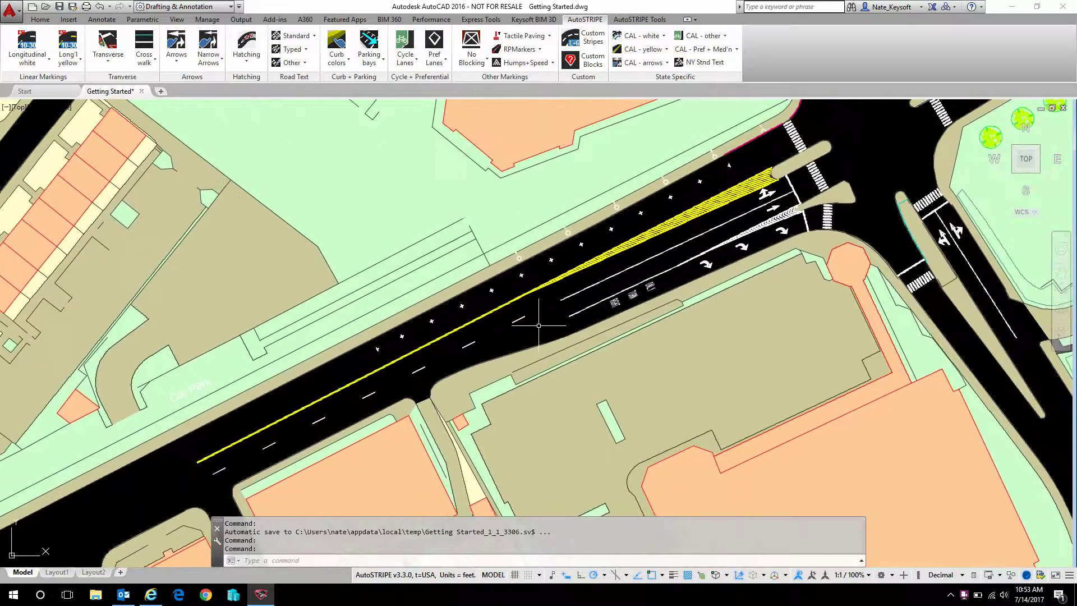
{"action": "left_click", "coordinate": [30, 66]}
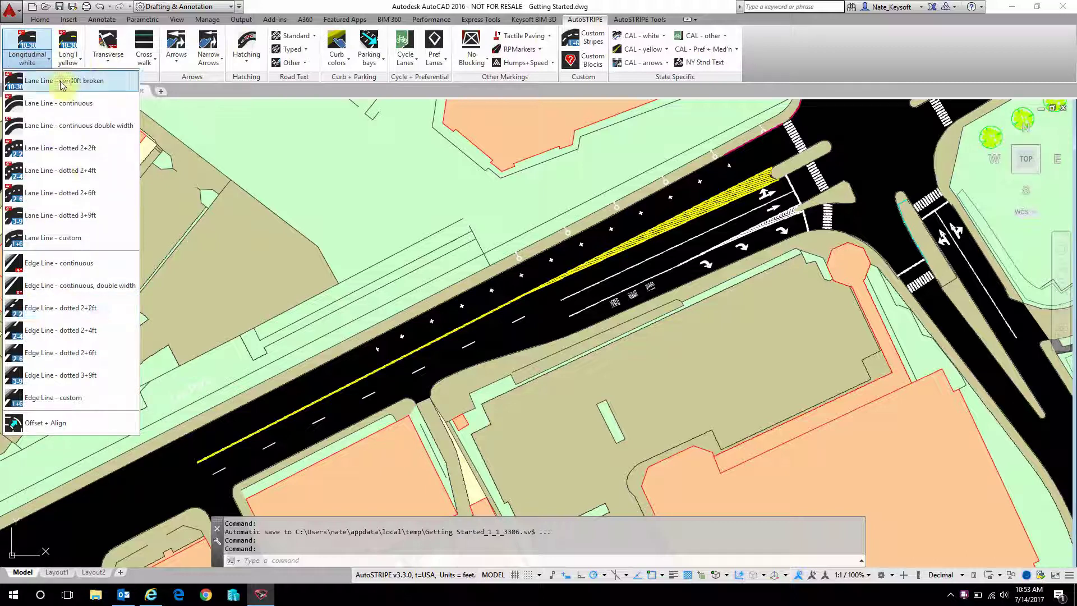
{"action": "left_click", "coordinate": [75, 61]}
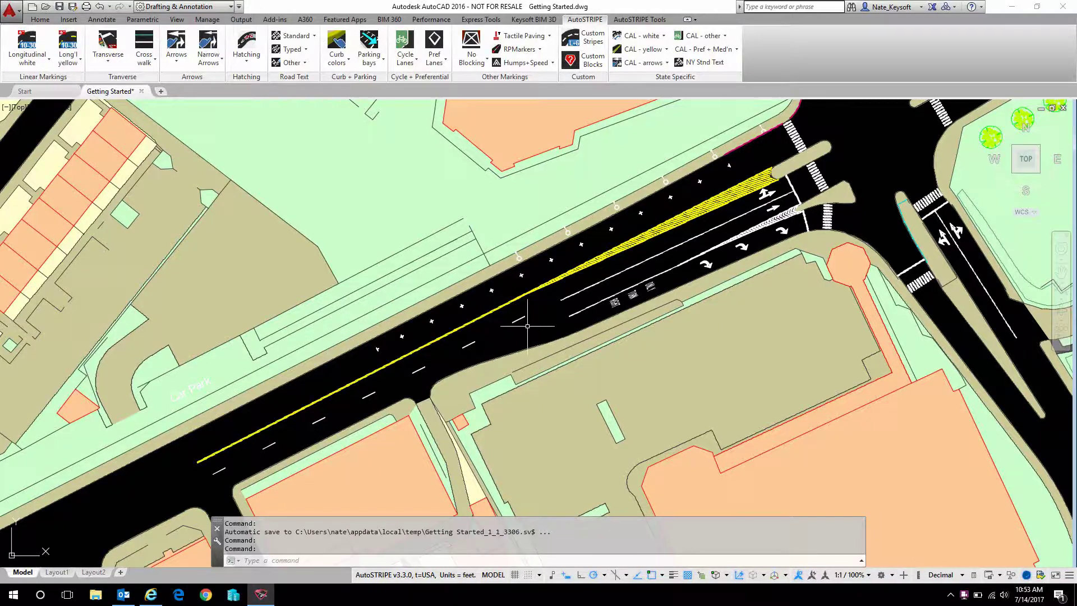
Zoom in on the yellow centre line at the side-road junction and select it
{"action": "mouse_move", "coordinate": [484, 354]}
{"action": "middle_mouse_down"}
{"action": "mouse_move", "coordinate": [224, 492]}
{"action": "mouse_move", "coordinate": [546, 326]}
{"action": "middle_mouse_up"}
{"action": "scroll", "coordinate": [546, 326], "scroll_direction": "up", "scroll_amount": 4}
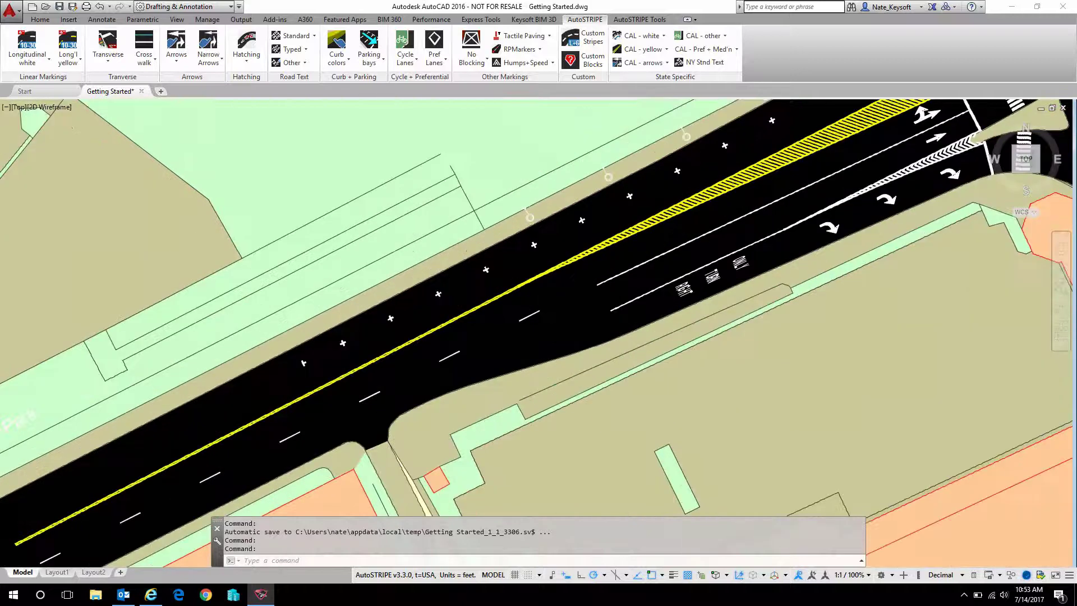
{"action": "scroll", "coordinate": [681, 251], "scroll_direction": "down", "scroll_amount": 5}
{"action": "middle_click_drag", "start_coordinate": [681, 250], "coordinate": [837, 157]}
{"action": "scroll", "coordinate": [838, 156], "scroll_direction": "up", "scroll_amount": 5}
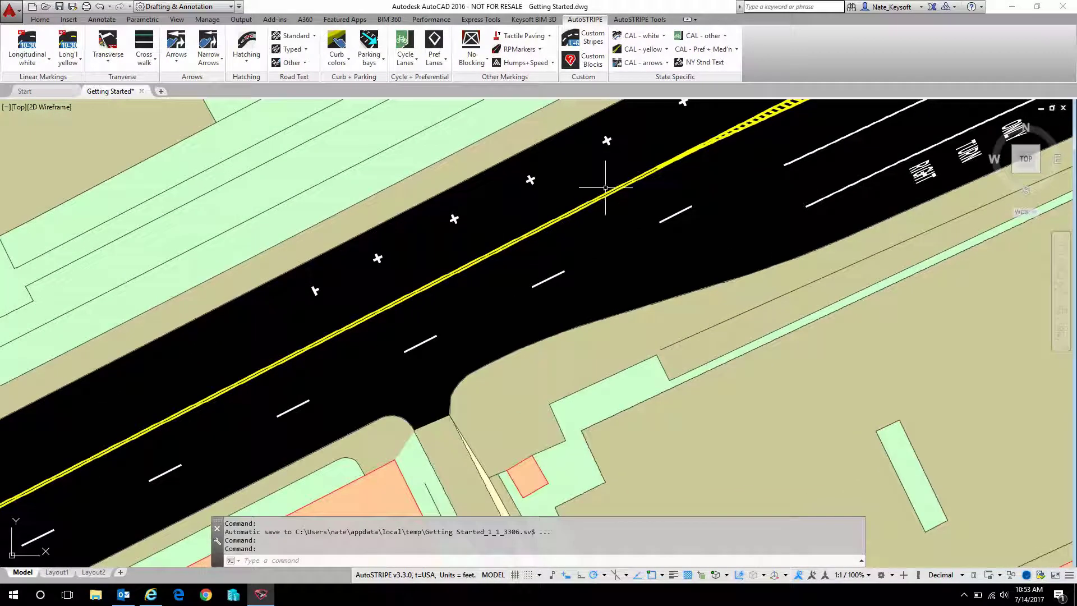
{"action": "left_click", "coordinate": [579, 207]}
{"action": "scroll", "coordinate": [418, 303], "scroll_direction": "up", "scroll_amount": 3}
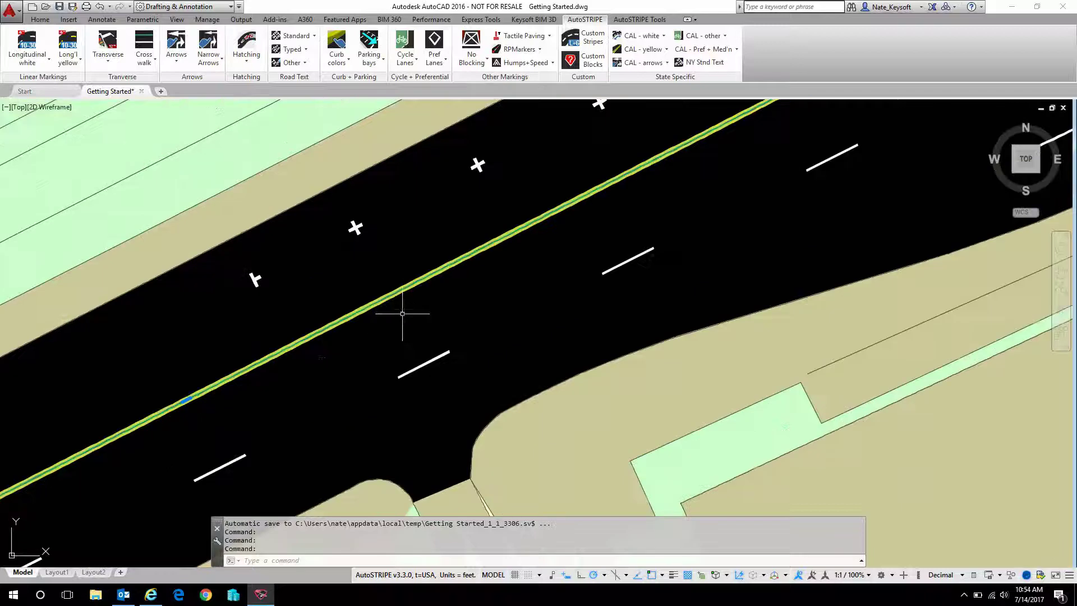
{"action": "middle_click_drag", "start_coordinate": [323, 360], "coordinate": [411, 316]}
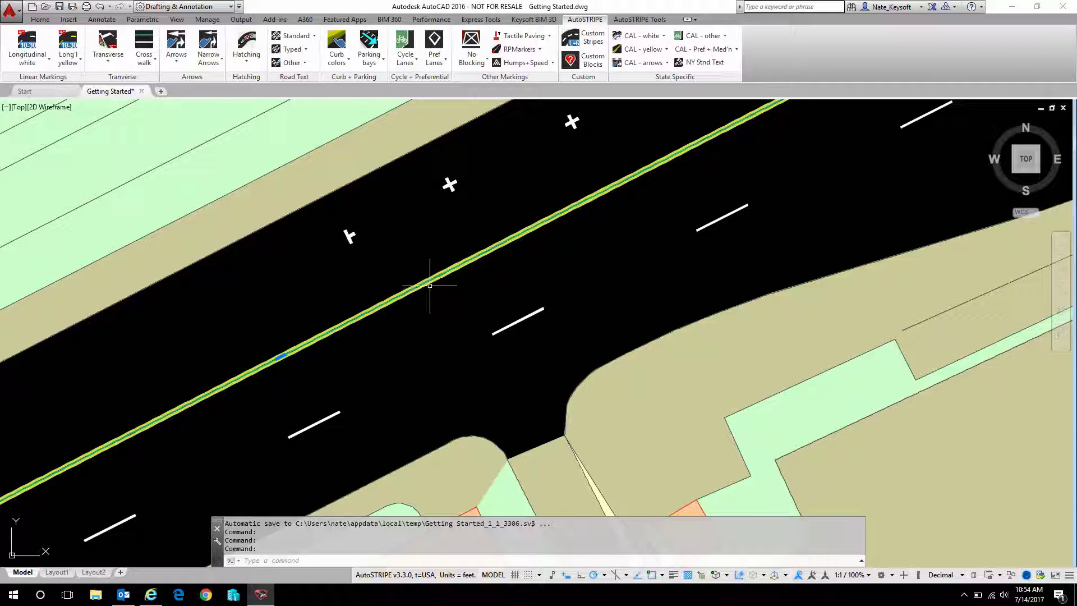
{"action": "mouse_move", "coordinate": [428, 284]}
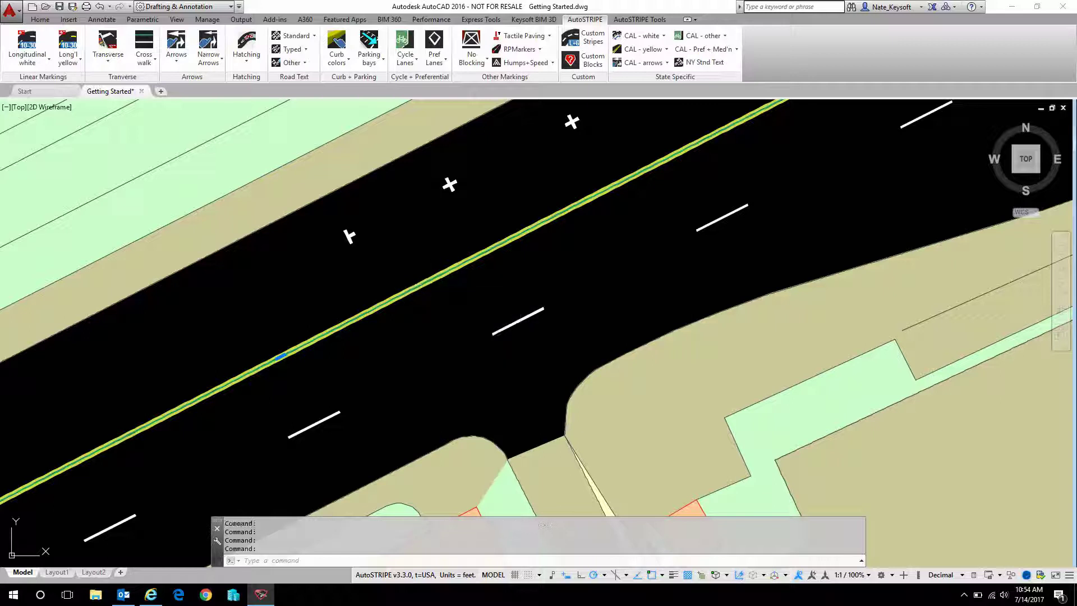
Set the double yellow centre line's Separation Distance to 0.5 and Width of Lines to 0.25
{"action": "double_click", "coordinate": [429, 287]}
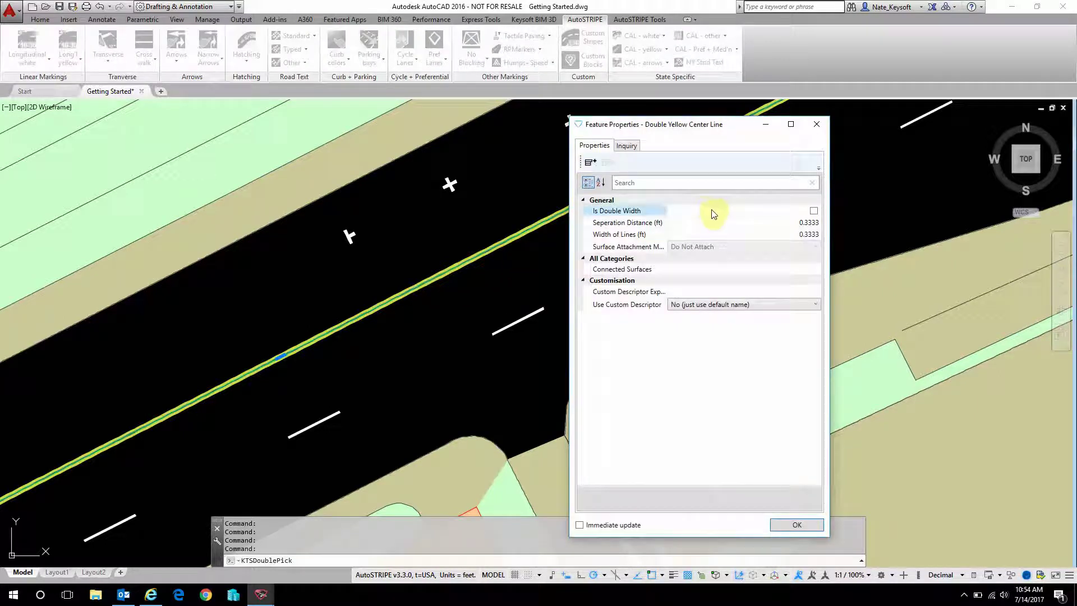
{"action": "left_click", "coordinate": [778, 222]}
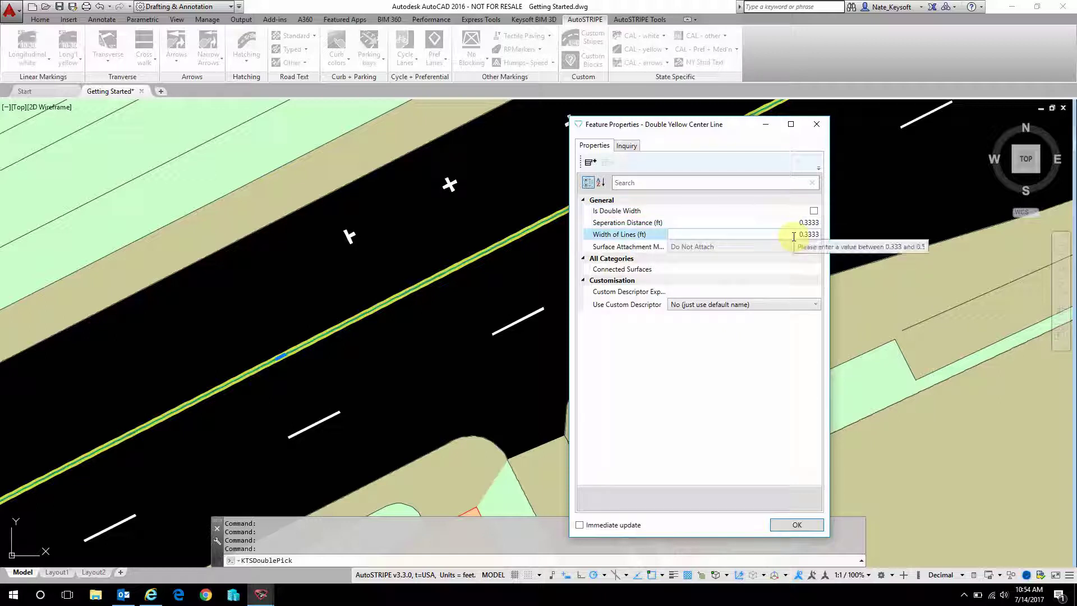
{"action": "left_click", "coordinate": [795, 223]}
{"action": "left_click", "coordinate": [813, 226]}
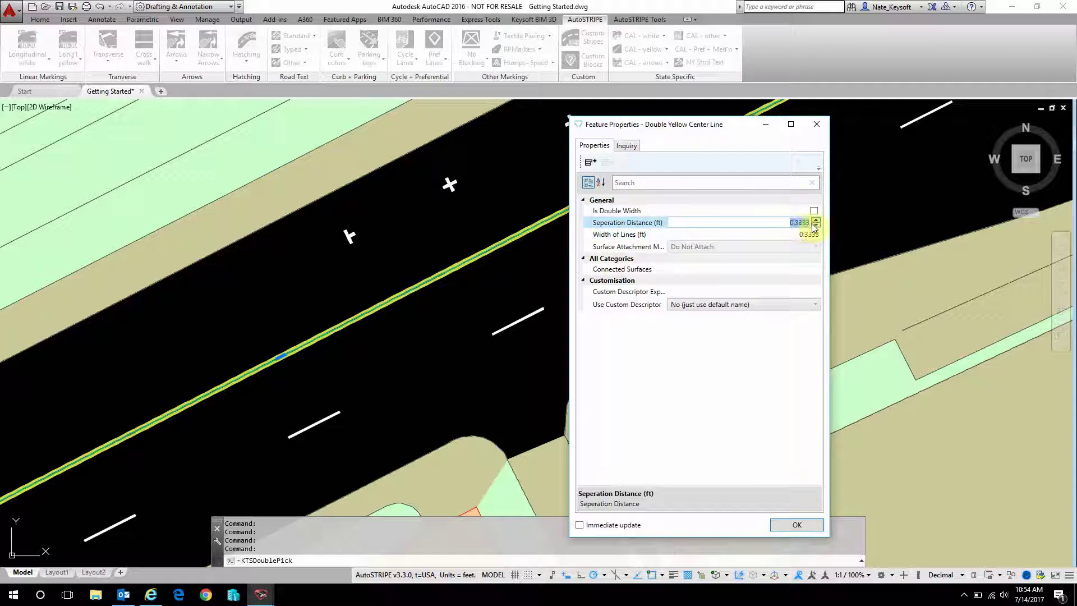
{"action": "type", "text": ".5"}
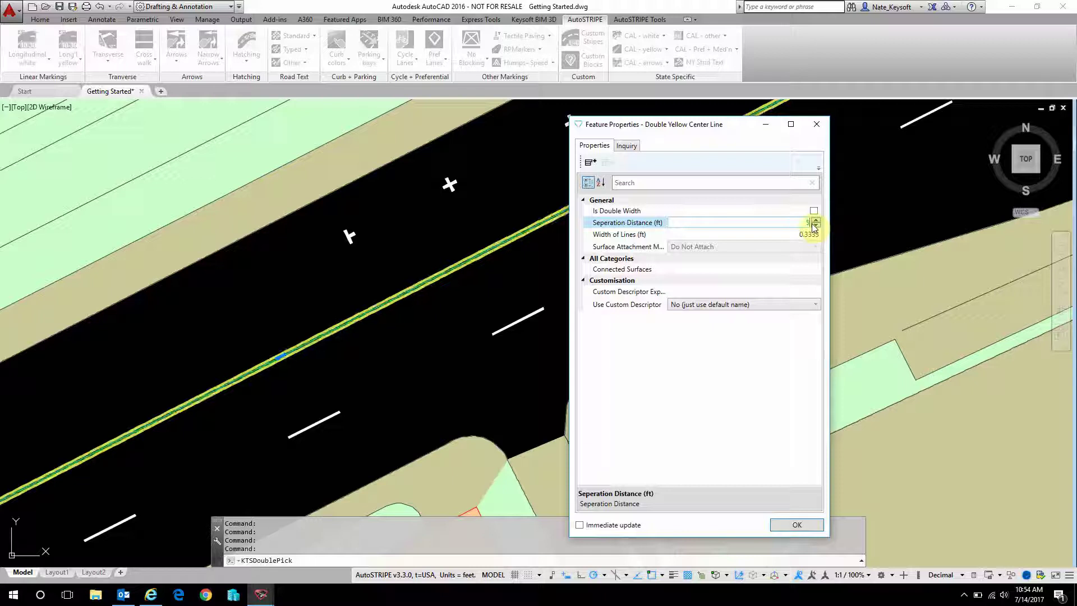
{"action": "left_click", "coordinate": [793, 234]}
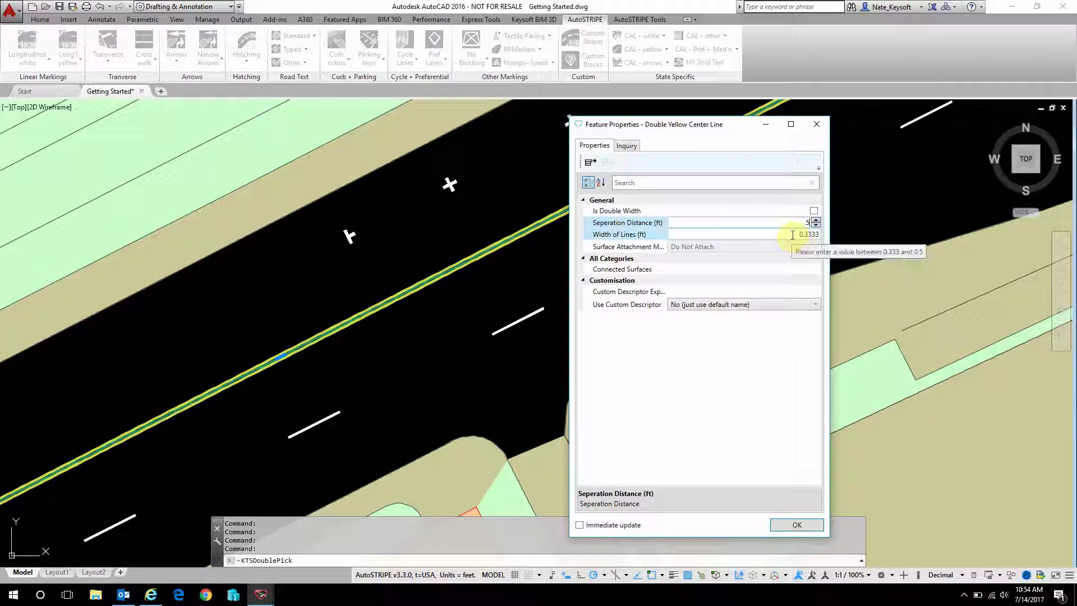
{"action": "left_click", "coordinate": [791, 235]}
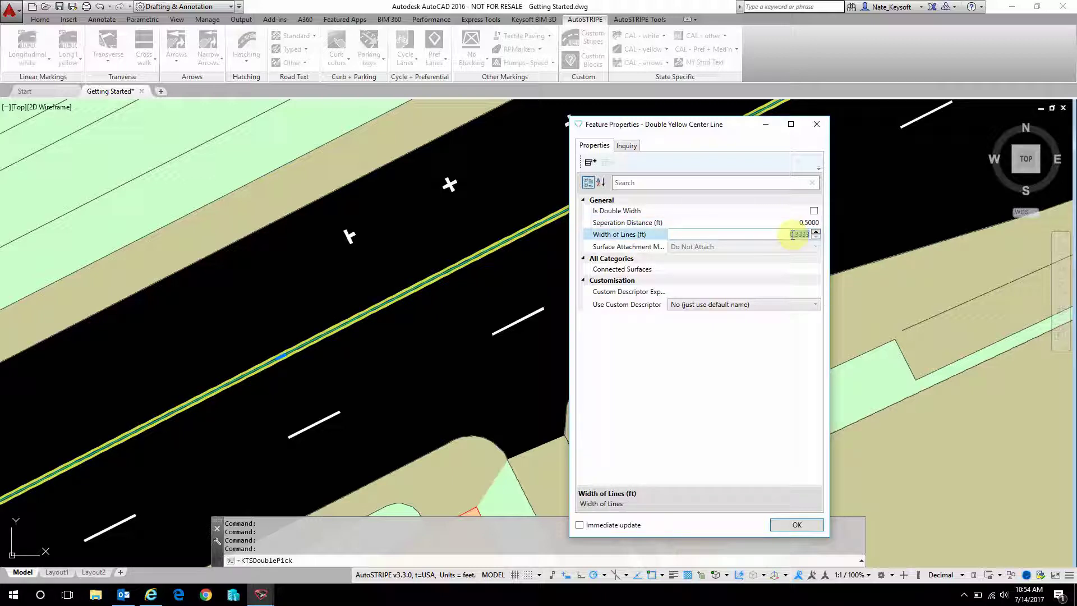
{"action": "type", "text": ".25"}
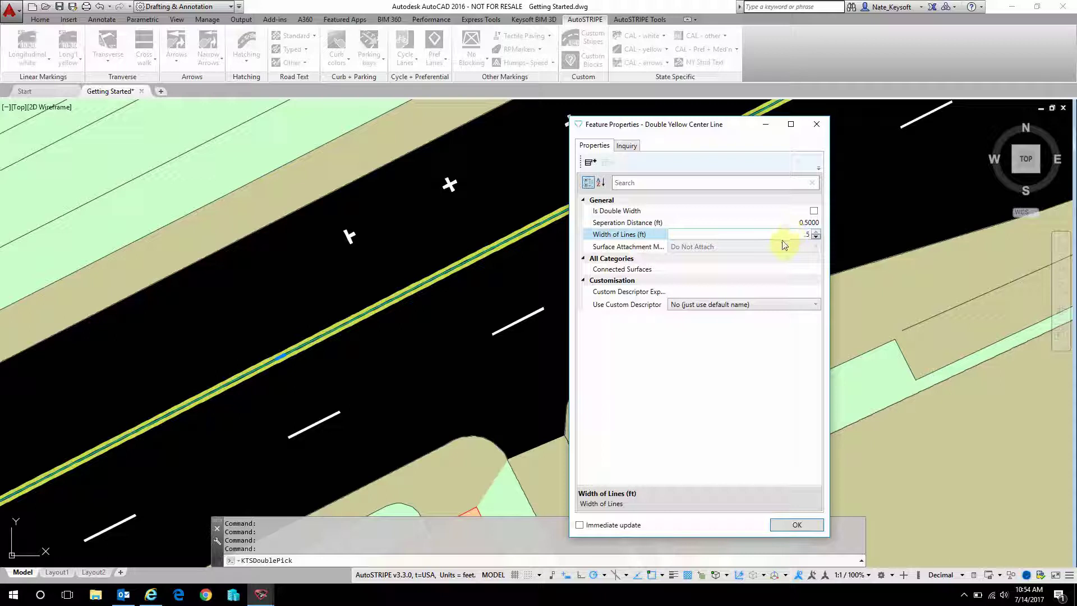
{"action": "left_click", "coordinate": [689, 293]}
{"action": "left_click", "coordinate": [721, 271]}
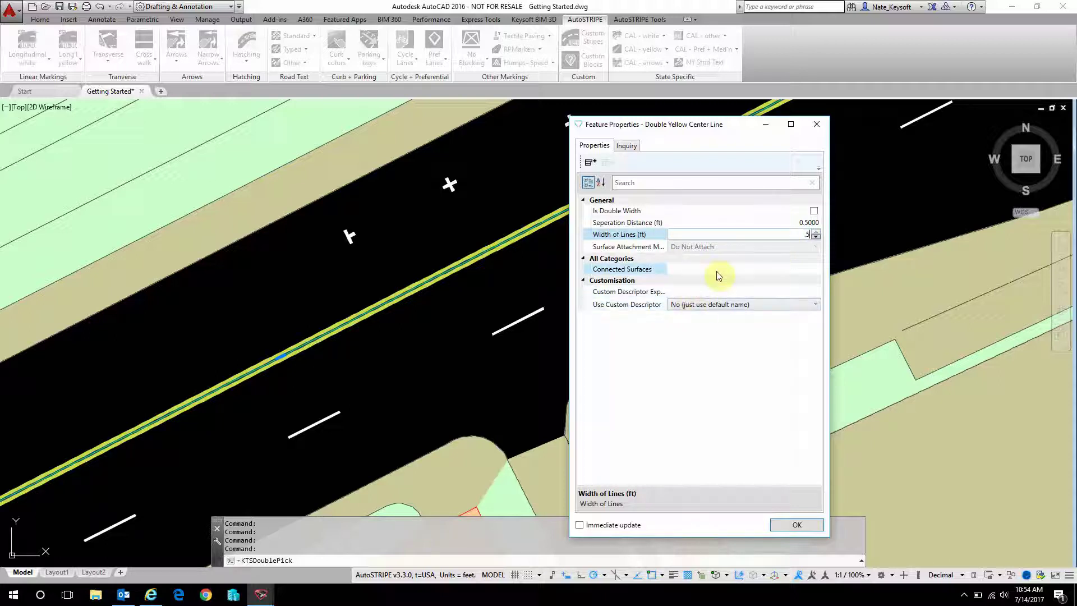
{"action": "left_click", "coordinate": [726, 250]}
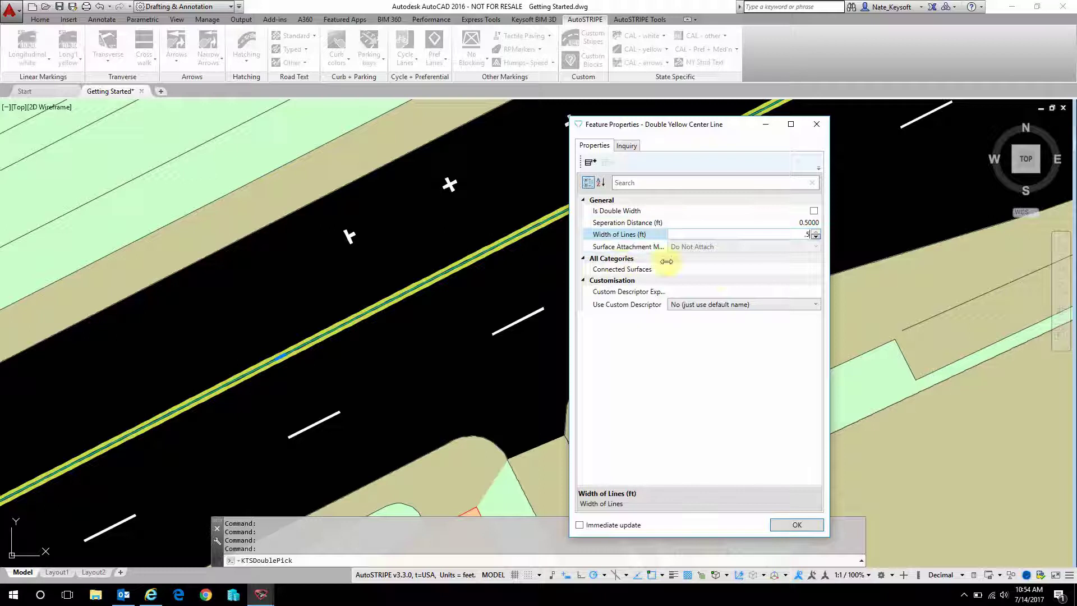
Apply the new centre line settings and bring up the Long'l yellow style list
{"action": "left_click", "coordinate": [819, 528]}
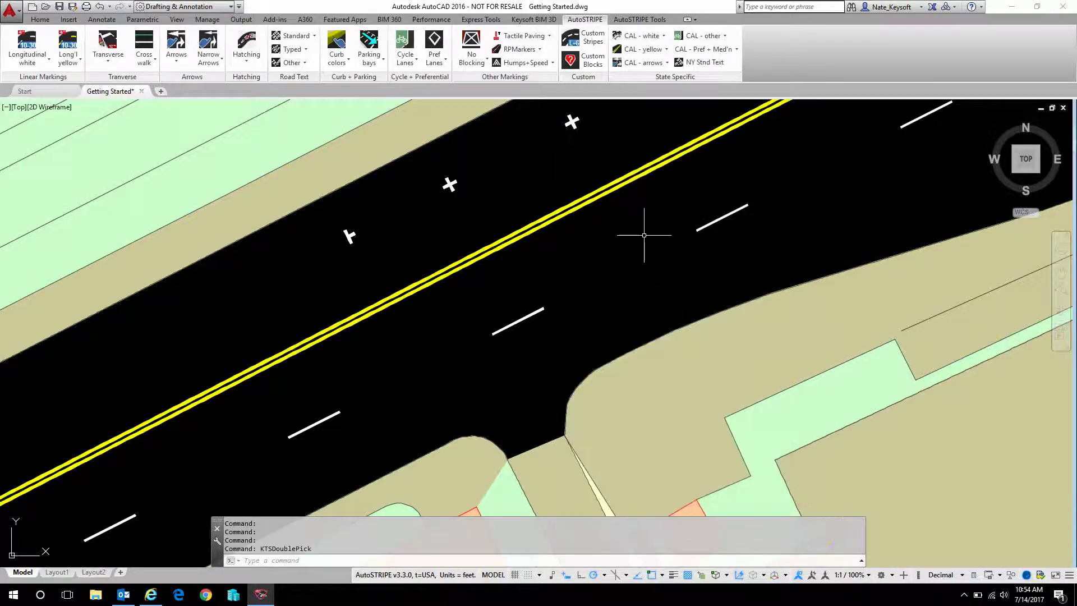
{"action": "middle_click_drag", "start_coordinate": [637, 221], "coordinate": [563, 334]}
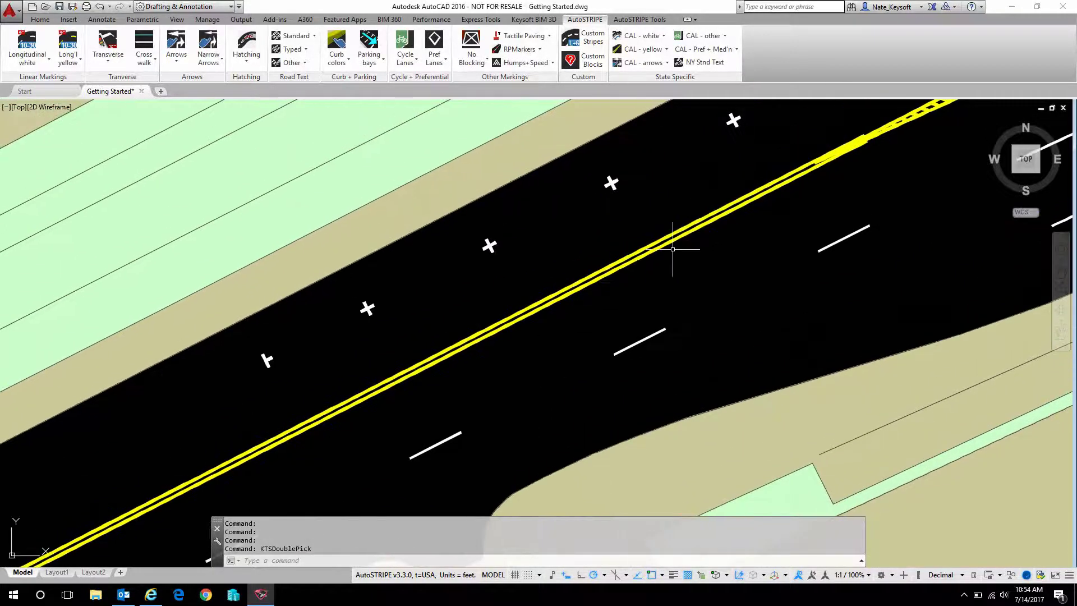
{"action": "middle_click_drag", "start_coordinate": [620, 277], "coordinate": [592, 288]}
{"action": "scroll", "coordinate": [550, 316], "scroll_direction": "down", "scroll_amount": 2}
{"action": "mouse_move", "coordinate": [551, 317]}
{"action": "middle_mouse_down"}
{"action": "mouse_move", "coordinate": [682, 197]}
{"action": "mouse_move", "coordinate": [701, 149]}
{"action": "middle_mouse_up"}
{"action": "scroll", "coordinate": [620, 202], "scroll_direction": "down", "scroll_amount": 2}
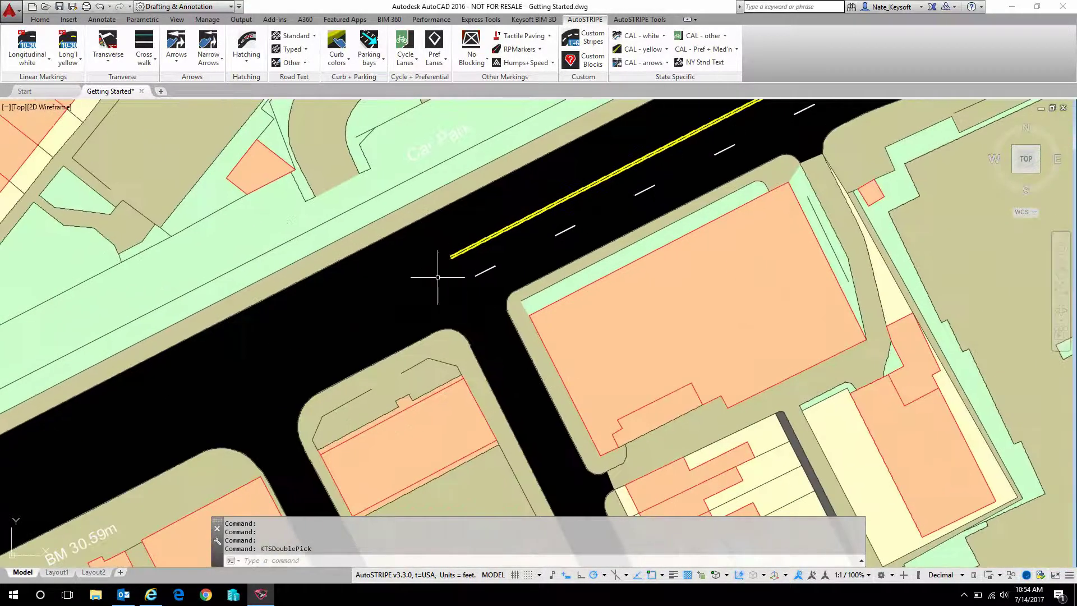
{"action": "scroll", "coordinate": [461, 267], "scroll_direction": "up", "scroll_amount": 2}
{"action": "scroll", "coordinate": [460, 267], "scroll_direction": "up", "scroll_amount": 2}
{"action": "scroll", "coordinate": [438, 242], "scroll_direction": "up", "scroll_amount": 2}
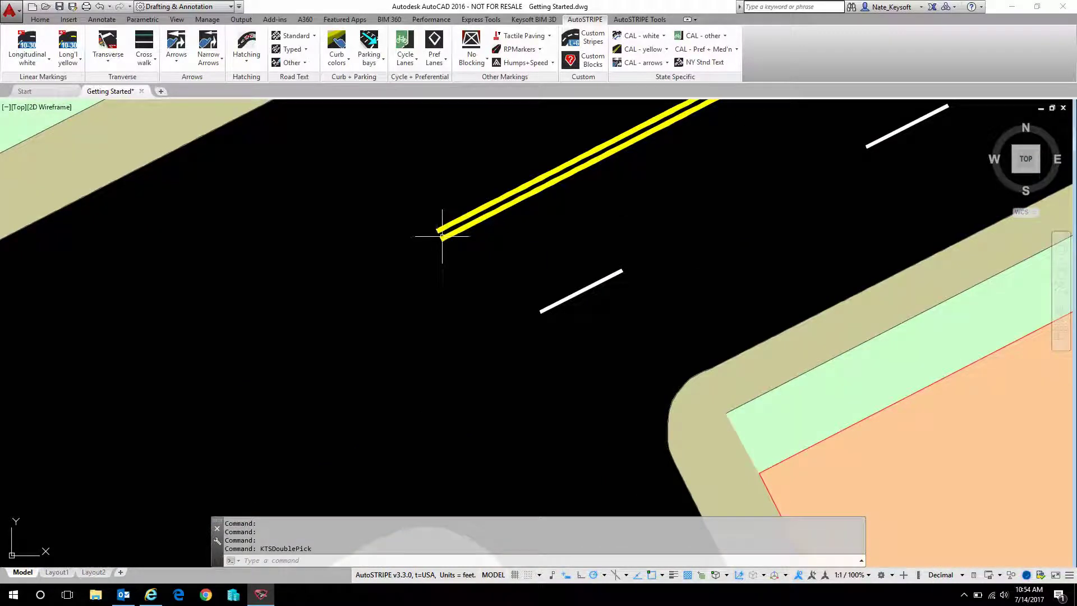
{"action": "left_click", "coordinate": [67, 63]}
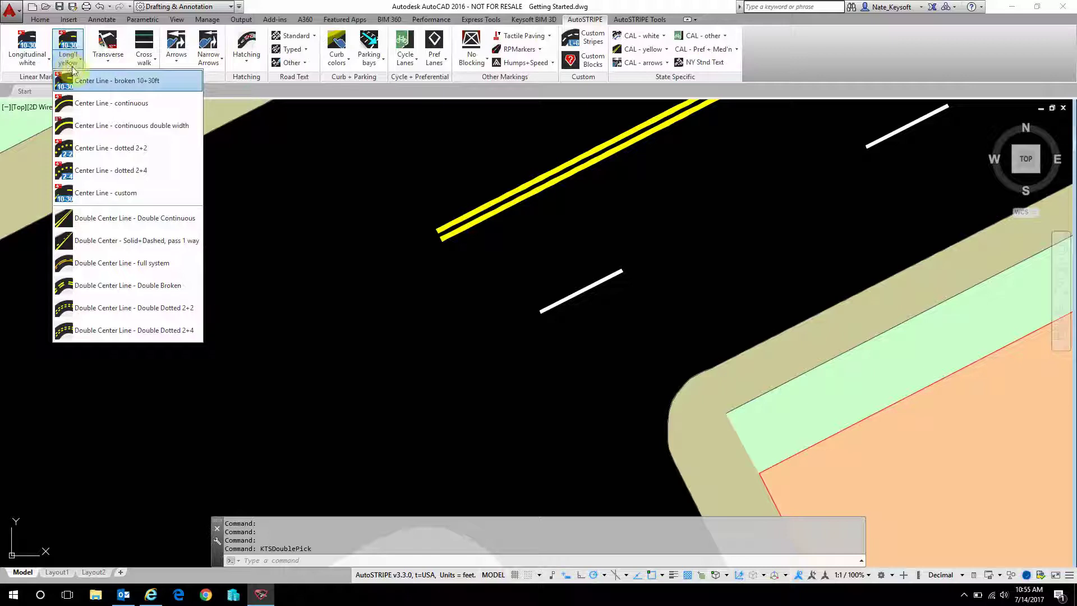
Draw a straight Double Center Solid+Dashed line southwest from the double yellow line's end
{"action": "left_click", "coordinate": [115, 245]}
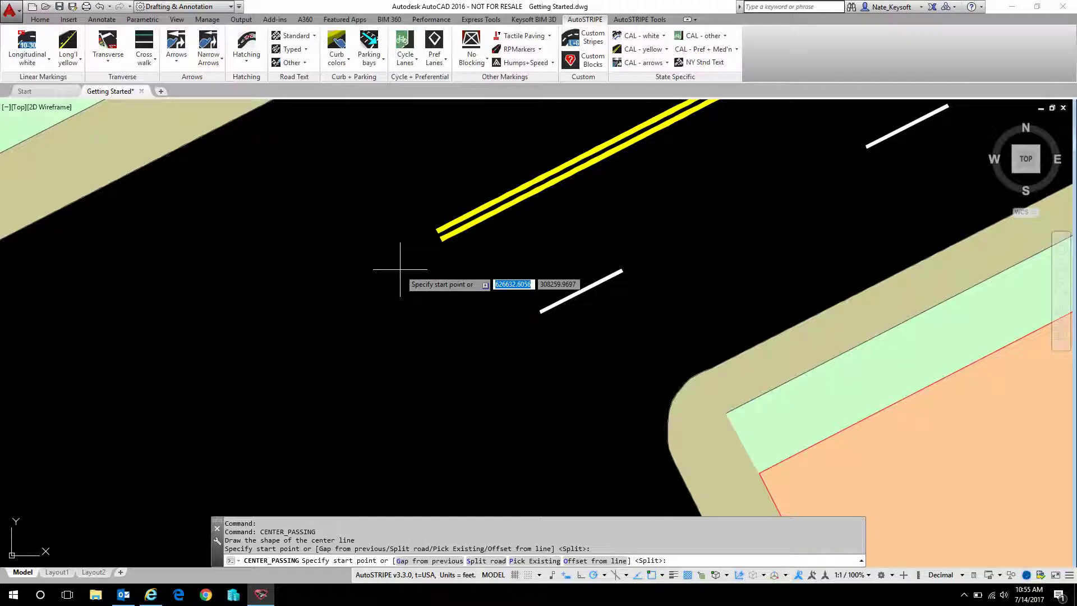
{"action": "left_click", "coordinate": [441, 235]}
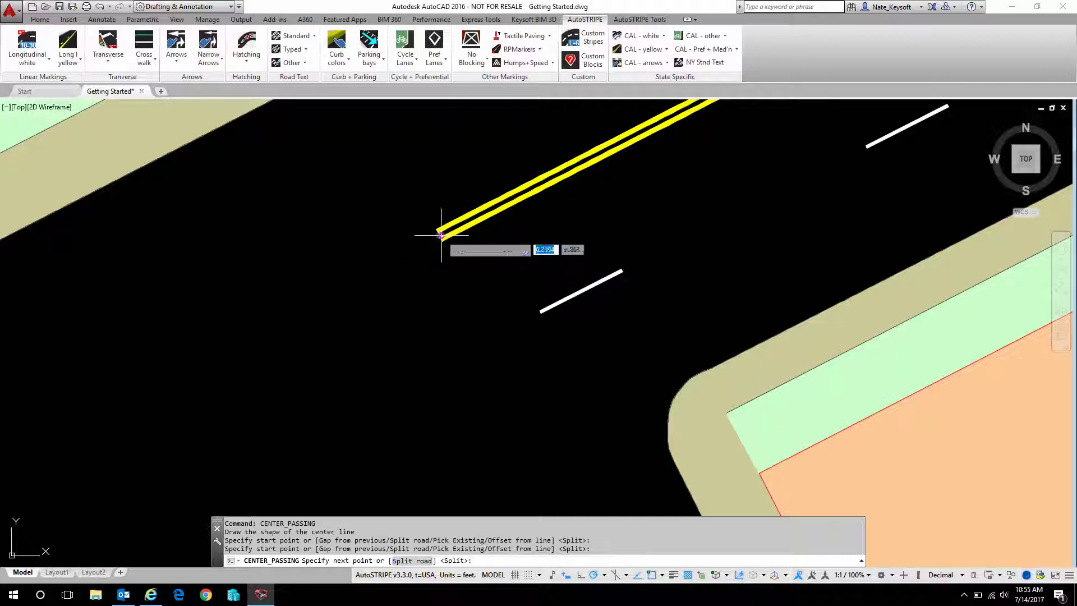
{"action": "scroll", "coordinate": [355, 288], "scroll_direction": "down", "scroll_amount": 5}
{"action": "middle_click_drag", "start_coordinate": [295, 338], "coordinate": [589, 166]}
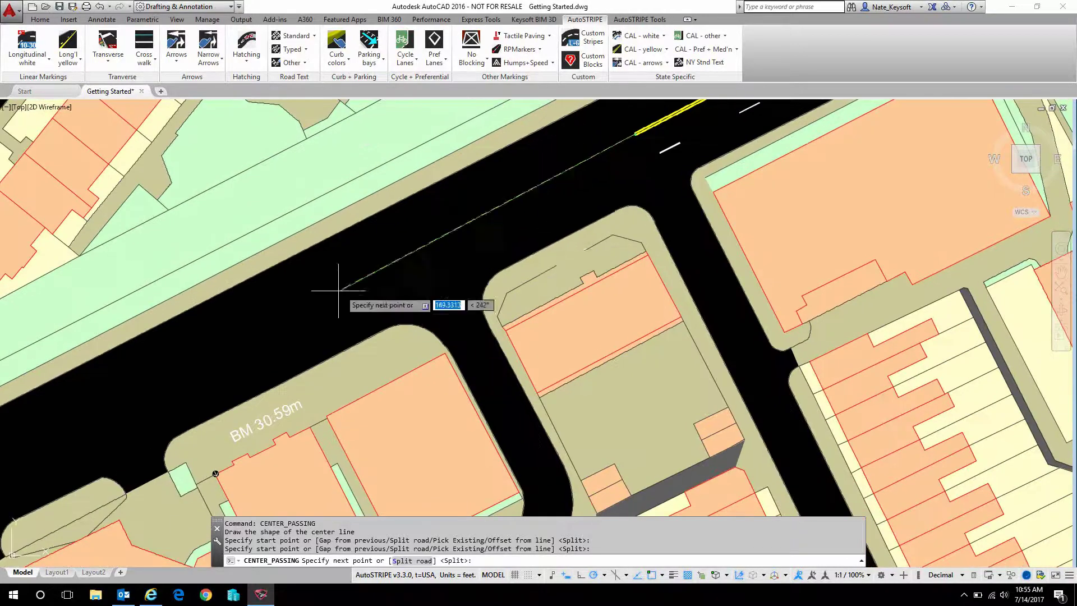
{"action": "left_click", "coordinate": [254, 333]}
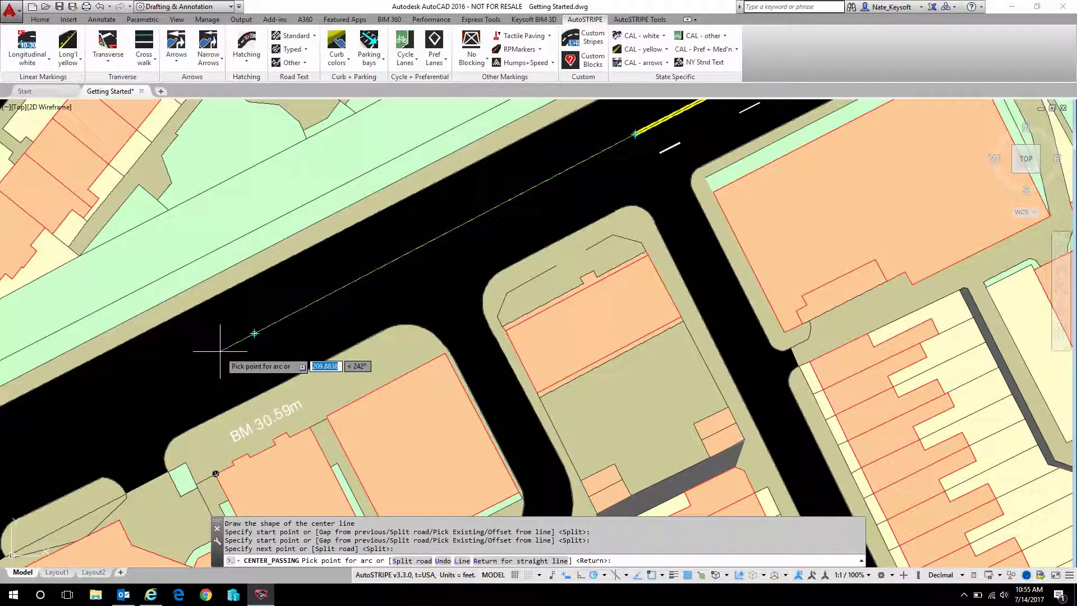
{"action": "key", "text": "Return"}
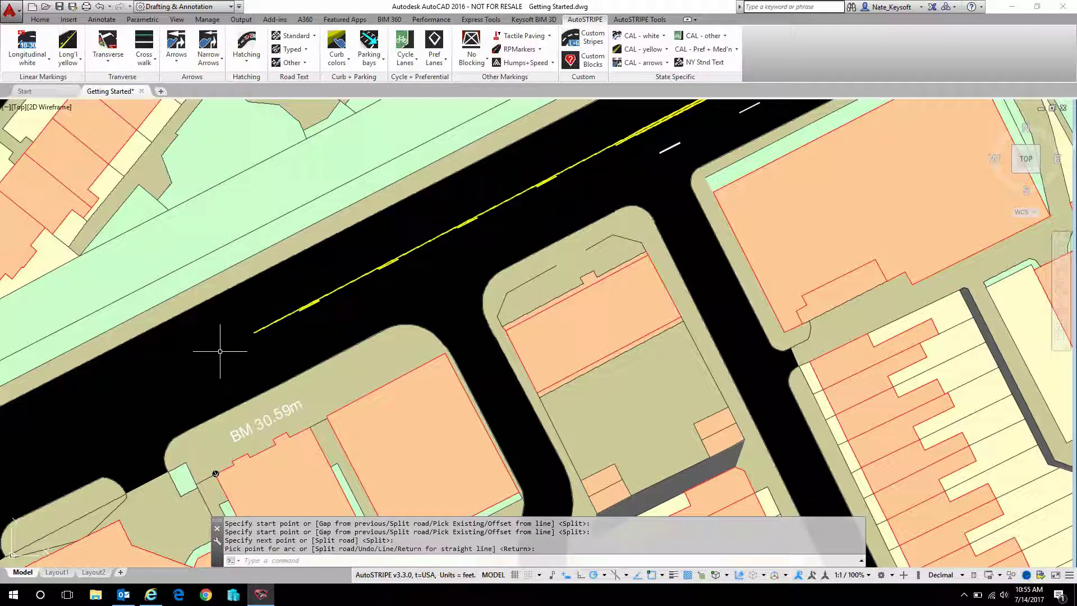
{"action": "scroll", "coordinate": [583, 159], "scroll_direction": "up", "scroll_amount": 5}
{"action": "middle_click_drag", "start_coordinate": [603, 145], "coordinate": [560, 239]}
Erase the newly drawn yellow centre line
{"action": "key", "text": "Return"}
{"action": "left_click", "coordinate": [563, 255]}
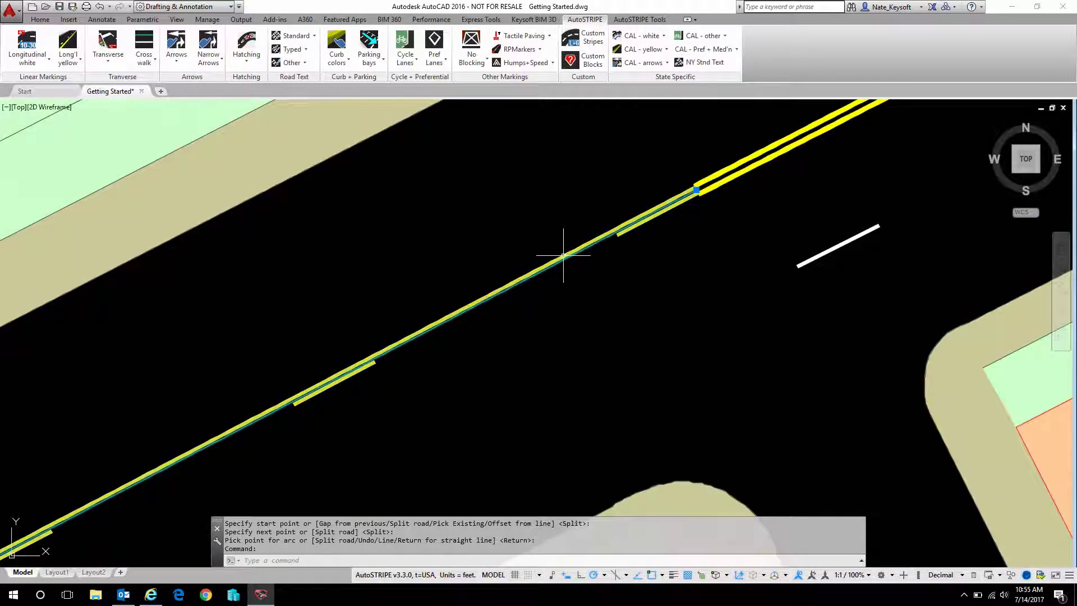
{"action": "type", "text": "e"}
{"action": "key", "text": "Return"}
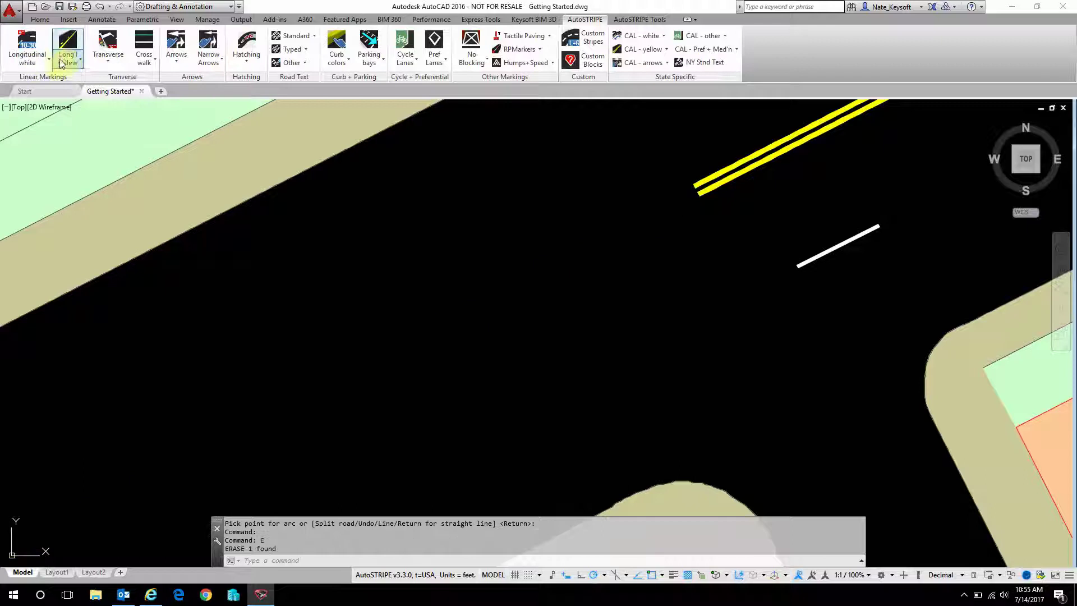
Start a new Double Center Solid+Dashed line at the double yellow line's end
{"action": "left_click", "coordinate": [66, 62]}
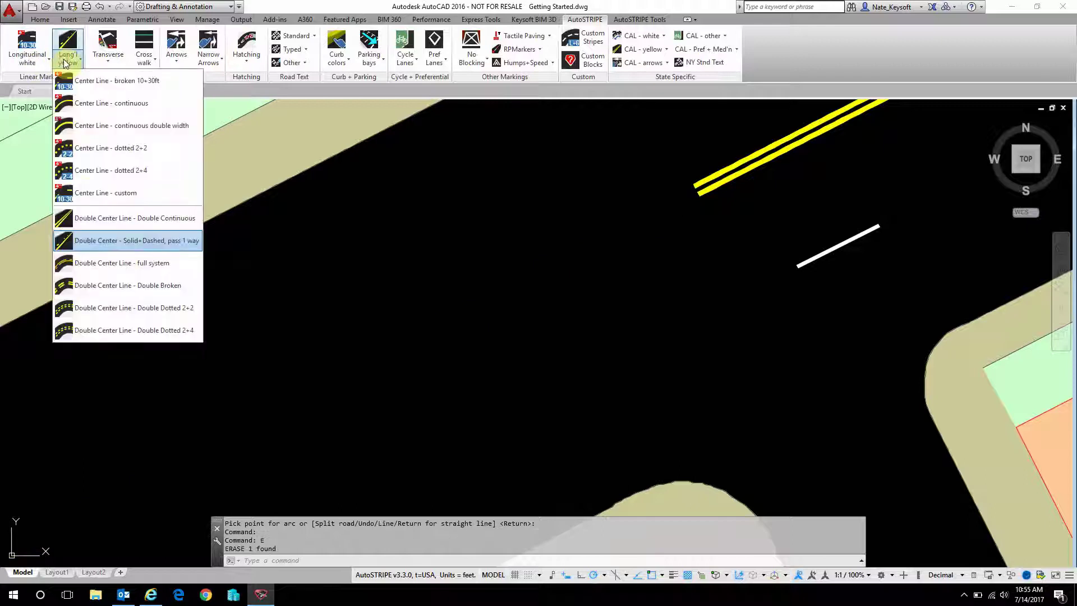
{"action": "left_click", "coordinate": [94, 244]}
{"action": "left_click", "coordinate": [693, 192]}
{"action": "scroll", "coordinate": [693, 191], "scroll_direction": "down", "scroll_amount": 3}
{"action": "scroll", "coordinate": [620, 211], "scroll_direction": "up", "scroll_amount": 4}
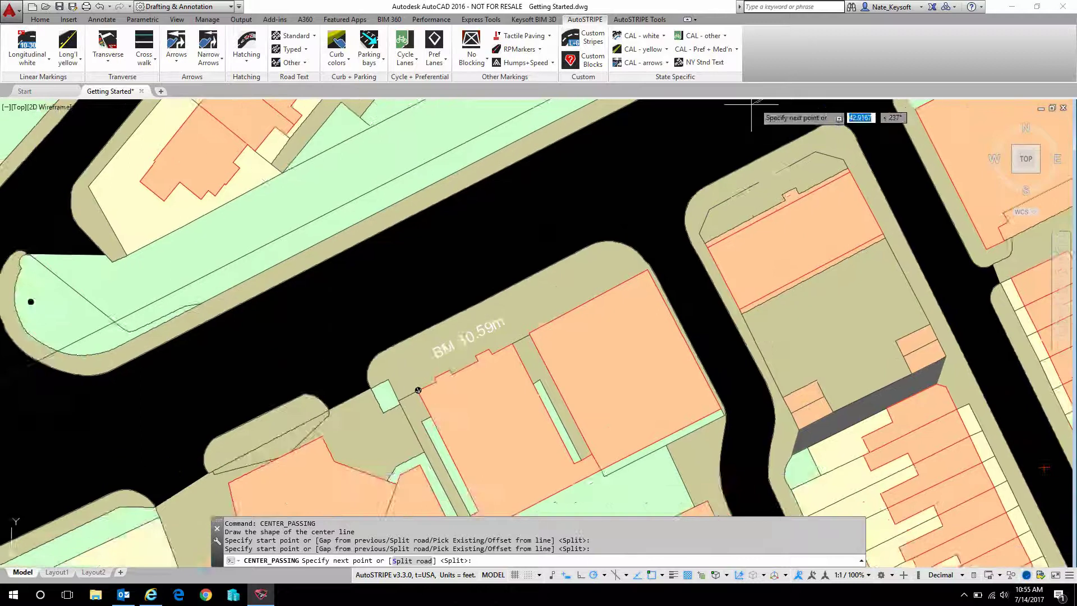
{"action": "middle_click_drag", "start_coordinate": [647, 205], "coordinate": [564, 230]}
{"action": "scroll", "coordinate": [517, 272], "scroll_direction": "up", "scroll_amount": 2}
{"action": "middle_click_drag", "start_coordinate": [517, 271], "coordinate": [518, 290]}
{"action": "left_click", "coordinate": [513, 283]}
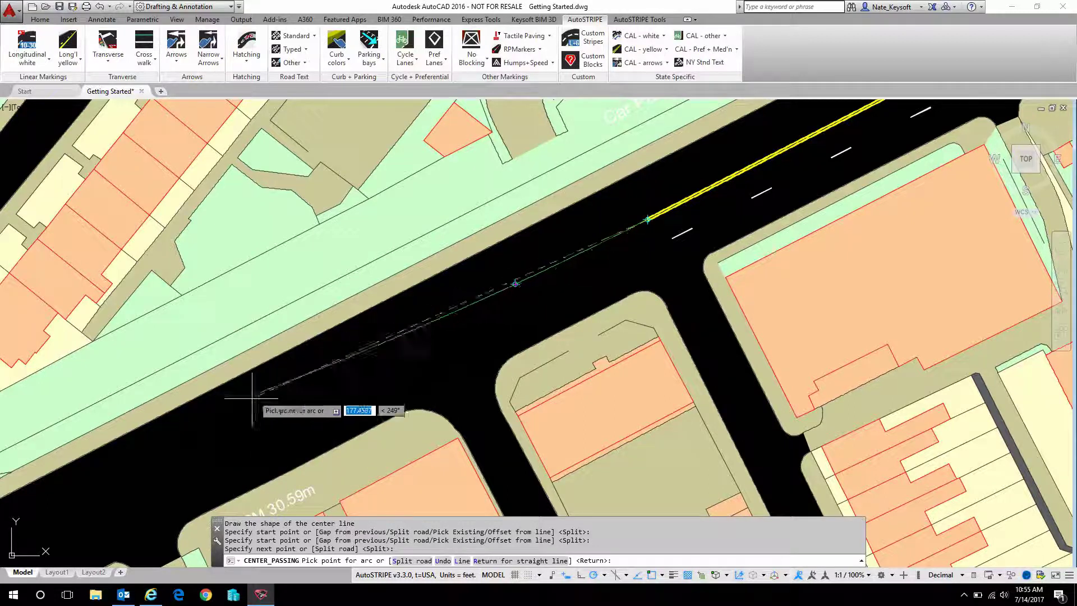
Continue the centre line with a straight segment and an arc around the road's curve
{"action": "left_click", "coordinate": [216, 443]}
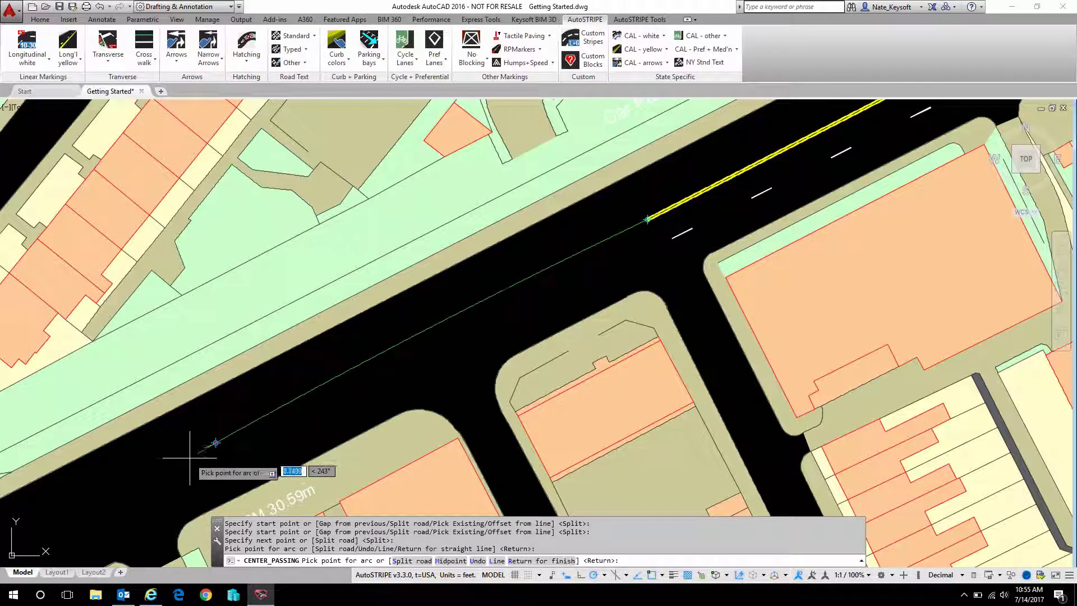
{"action": "mouse_move", "coordinate": [174, 466]}
{"action": "middle_mouse_down"}
{"action": "mouse_move", "coordinate": [342, 261]}
{"action": "mouse_move", "coordinate": [509, 283]}
{"action": "middle_mouse_up"}
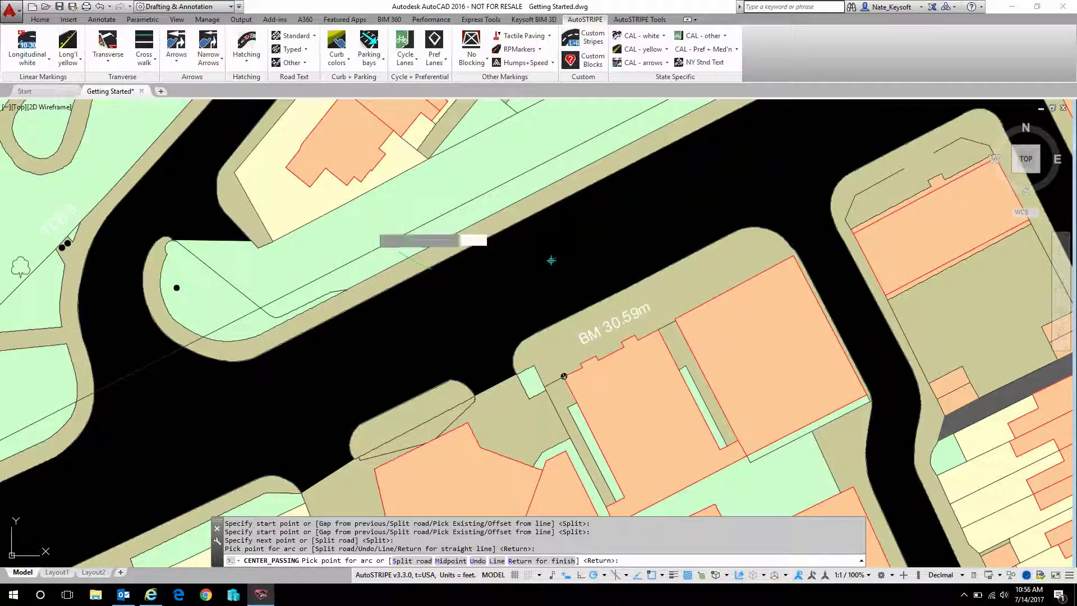
{"action": "left_click", "coordinate": [371, 224]}
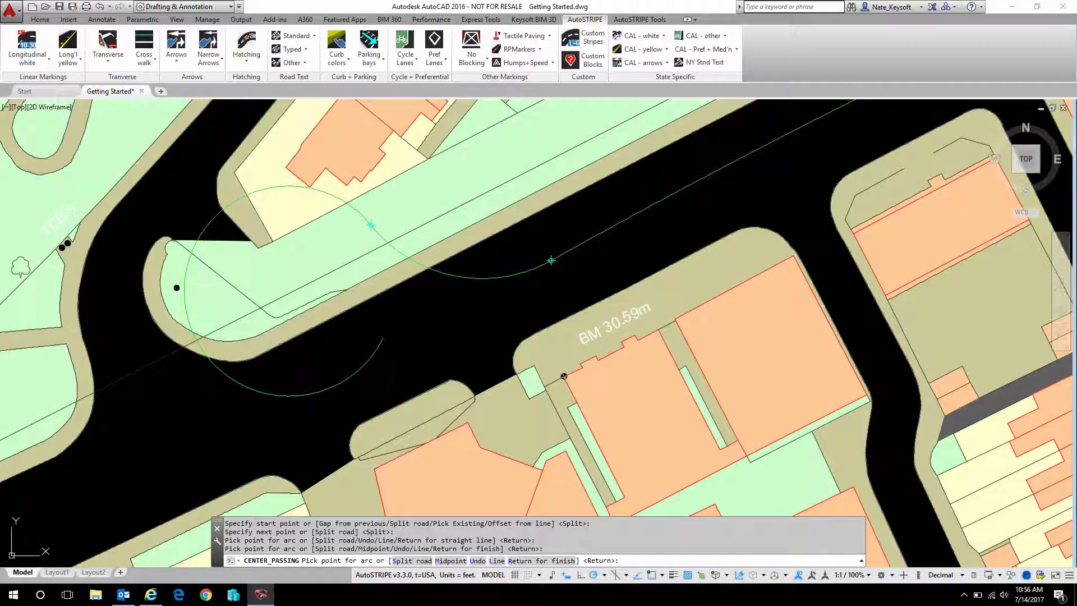
{"action": "key", "text": "Return"}
{"action": "scroll", "coordinate": [600, 241], "scroll_direction": "up", "scroll_amount": 4}
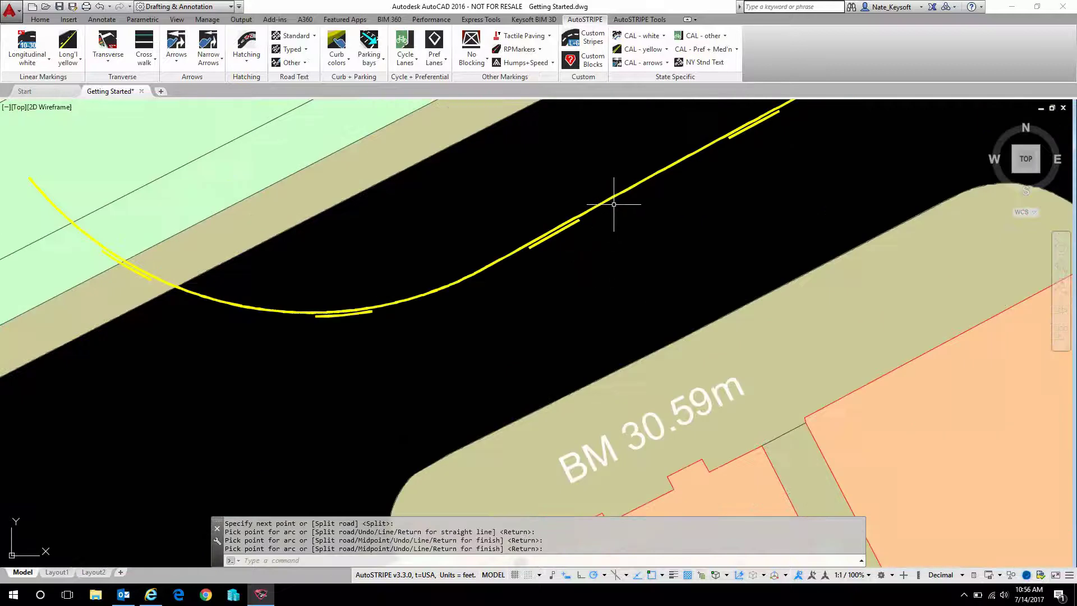
{"action": "scroll", "coordinate": [615, 203], "scroll_direction": "down", "scroll_amount": 4}
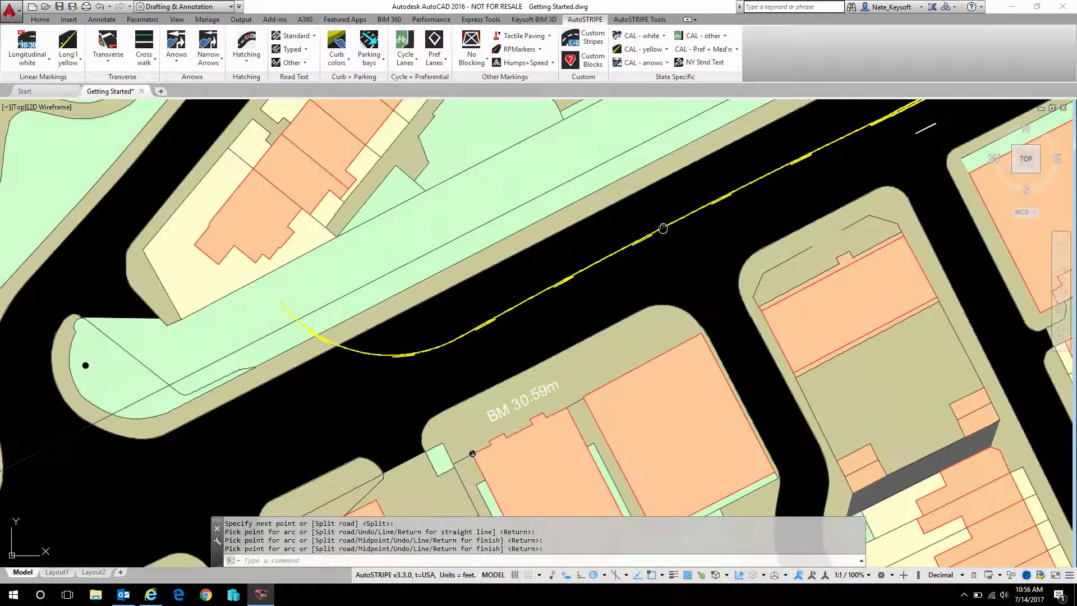
{"action": "middle_click_drag", "start_coordinate": [662, 229], "coordinate": [464, 333]}
{"action": "scroll", "coordinate": [560, 290], "scroll_direction": "up", "scroll_amount": 2}
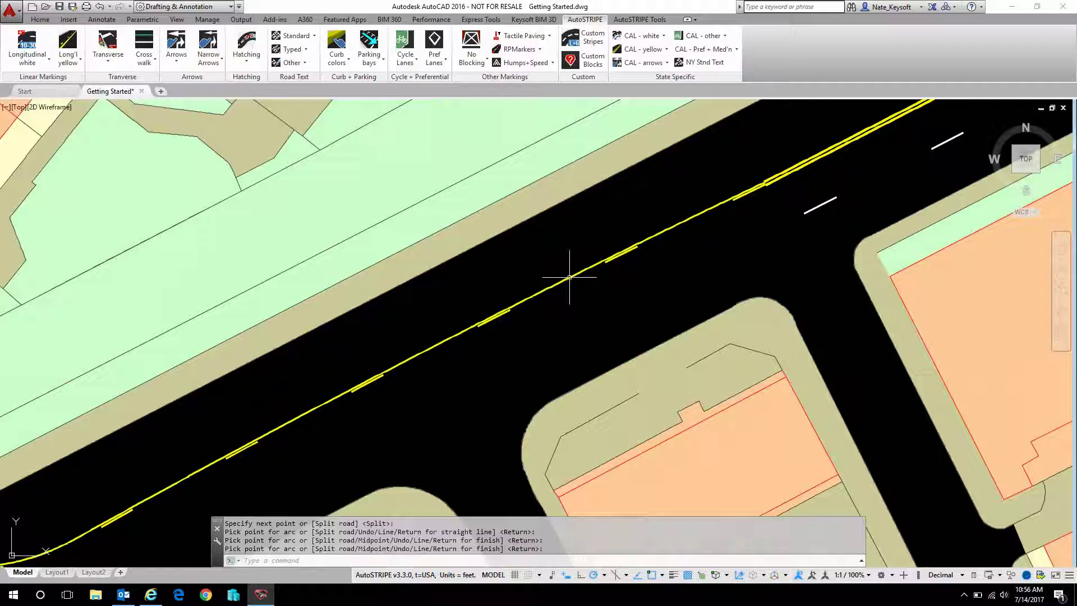
Erase the curved yellow stripe
{"action": "left_click", "coordinate": [569, 277]}
{"action": "type", "text": "E"}
{"action": "key", "text": "Return"}
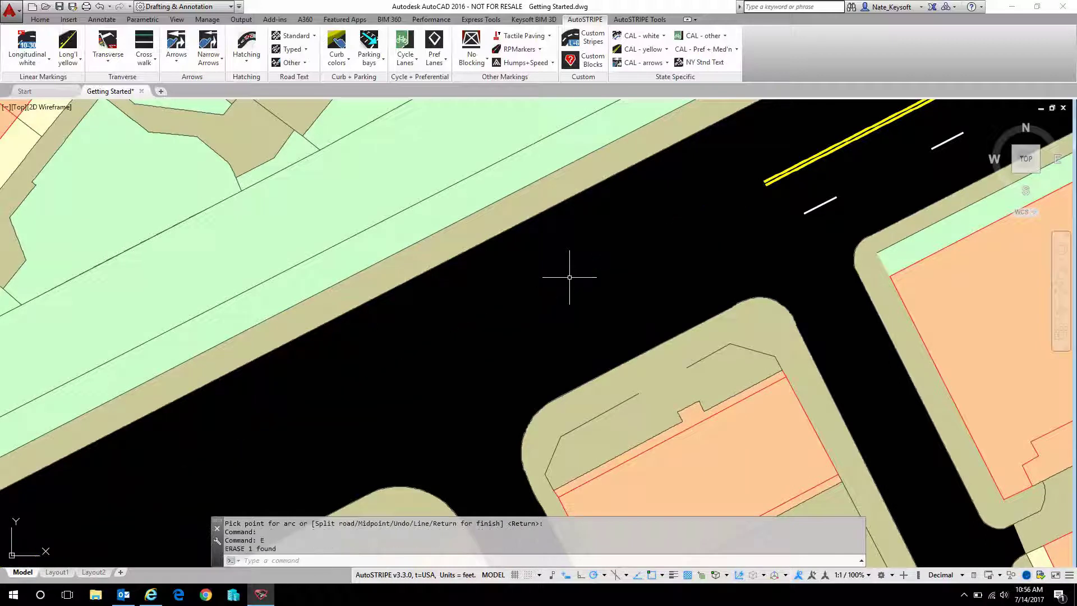
Start a Double Center Solid+Dashed, pass 1 way line on division 2 of a 4-lane road split
{"action": "left_click", "coordinate": [68, 58]}
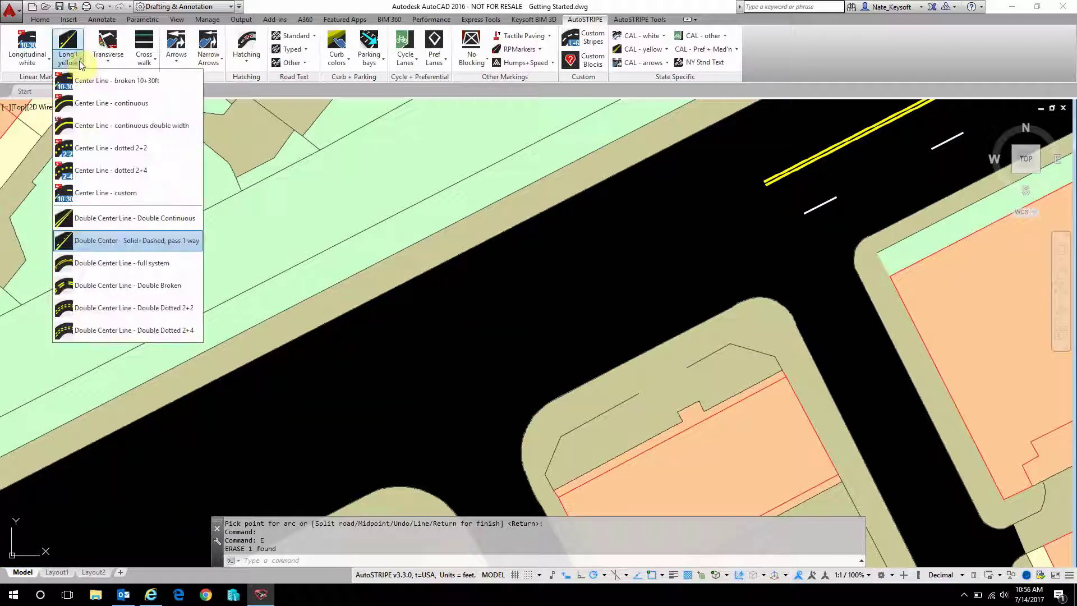
{"action": "left_click", "coordinate": [112, 240]}
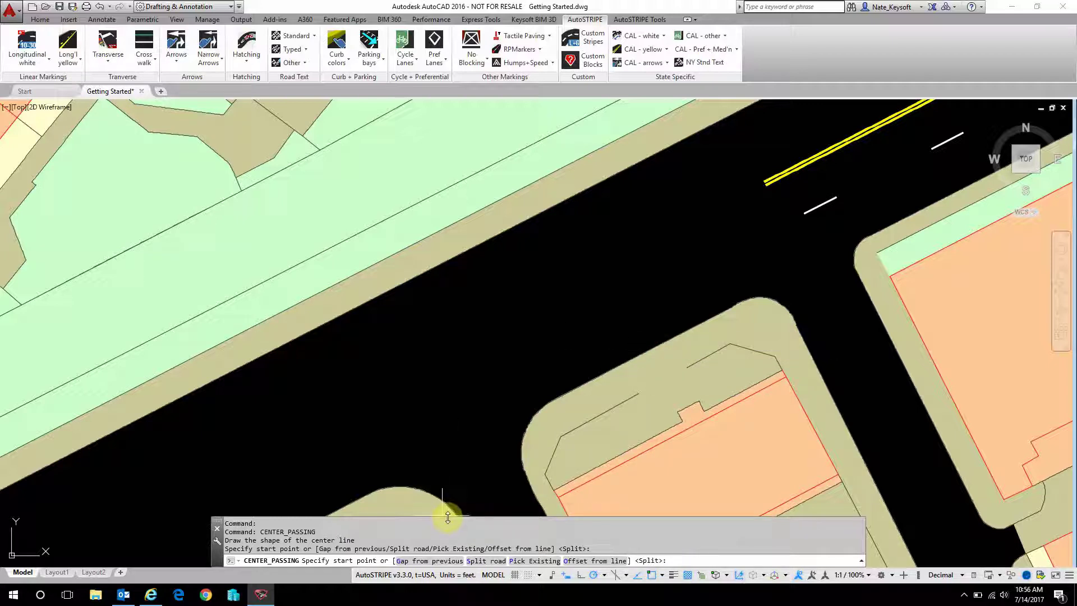
{"action": "left_click", "coordinate": [484, 561]}
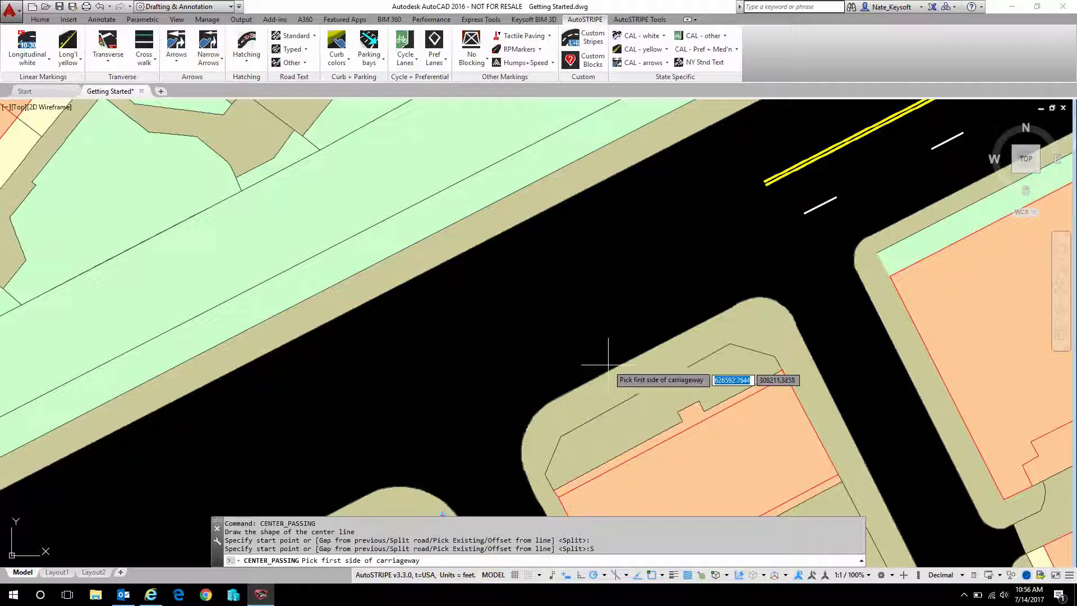
{"action": "left_click", "coordinate": [673, 335]}
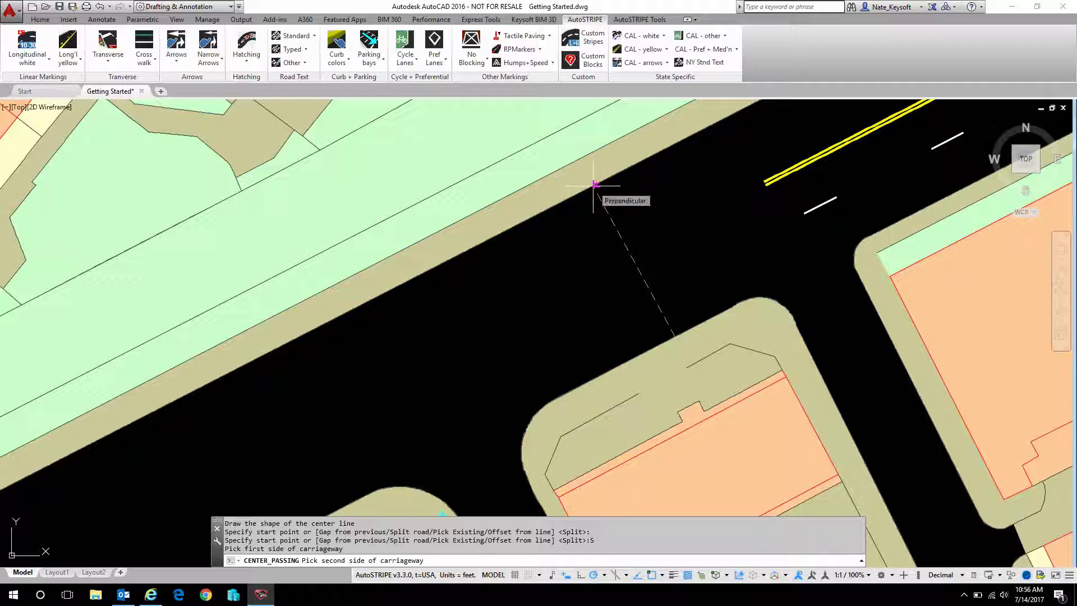
{"action": "left_click", "coordinate": [593, 185]}
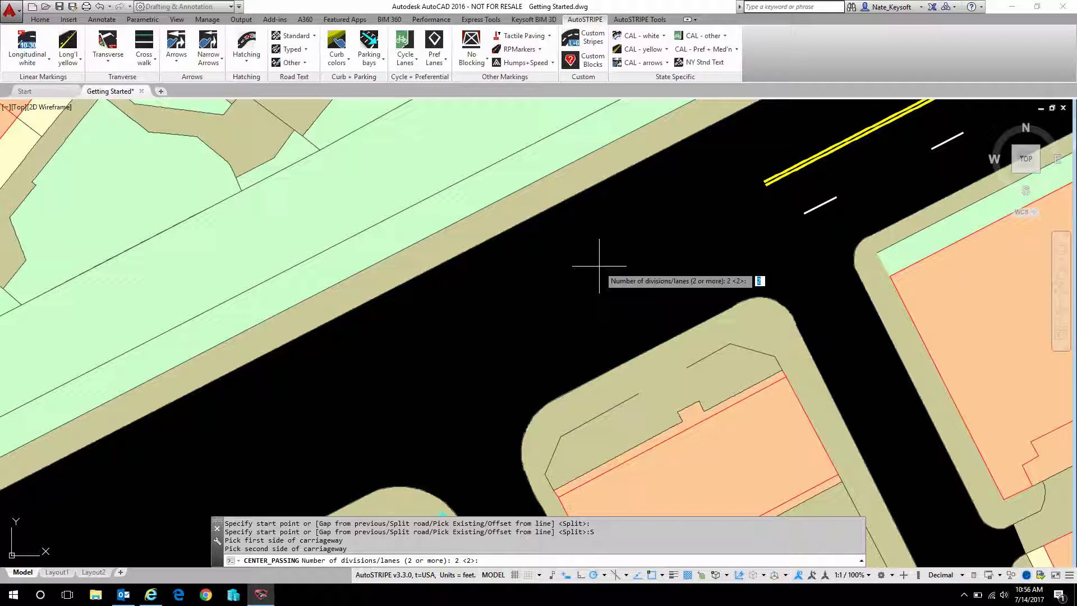
{"action": "left_click", "coordinate": [600, 269]}
{"action": "key", "text": "Return"}
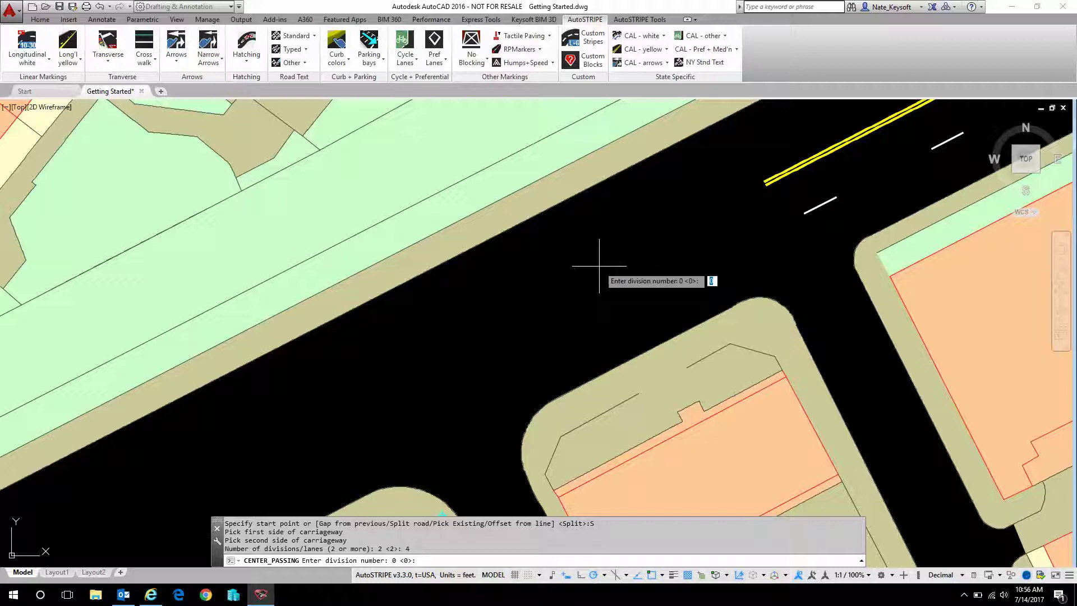
{"action": "left_click", "coordinate": [600, 271]}
{"action": "type", "text": "2"}
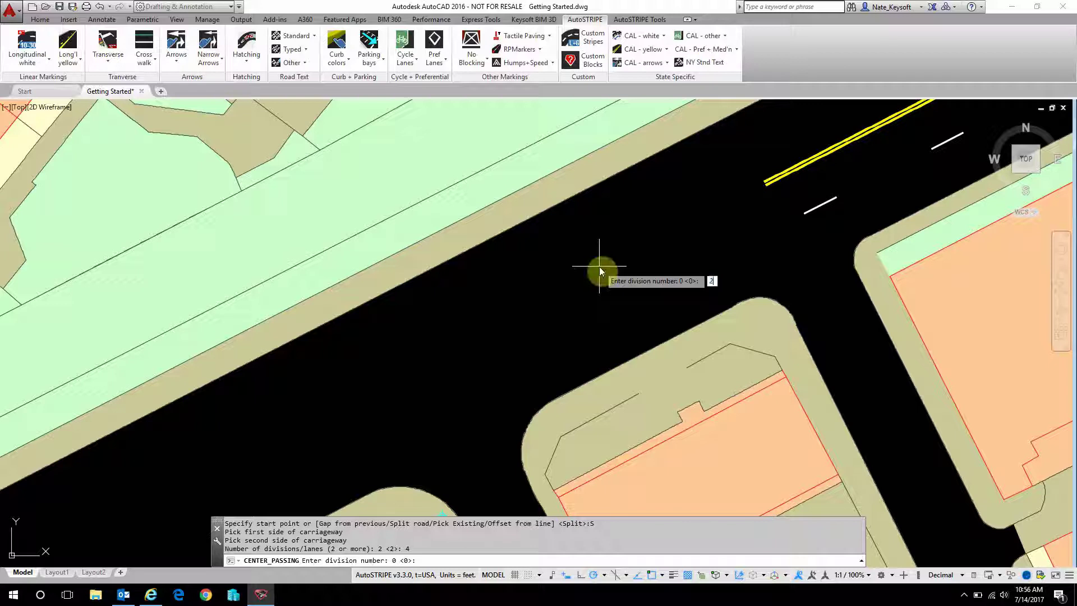
{"action": "key", "text": "Return"}
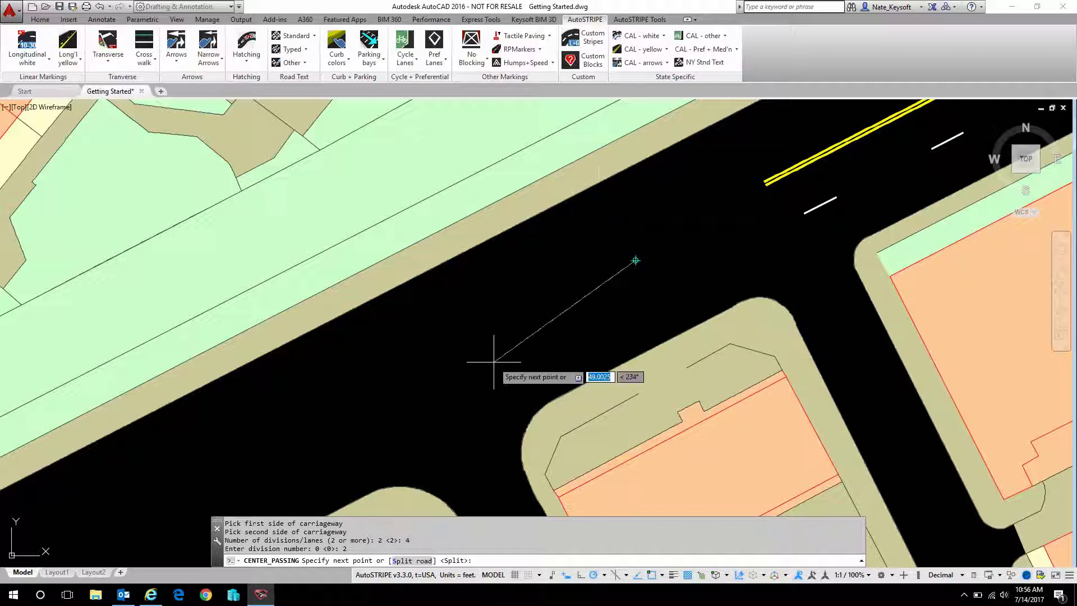
Split the road between both curbs into 4 lanes and end the passing line on division 2
{"action": "scroll", "coordinate": [428, 400], "scroll_direction": "down", "scroll_amount": 3}
{"action": "mouse_move", "coordinate": [428, 400]}
{"action": "middle_mouse_down"}
{"action": "mouse_move", "coordinate": [616, 224]}
{"action": "mouse_move", "coordinate": [674, 230]}
{"action": "middle_mouse_up"}
{"action": "scroll", "coordinate": [477, 321], "scroll_direction": "up", "scroll_amount": 2}
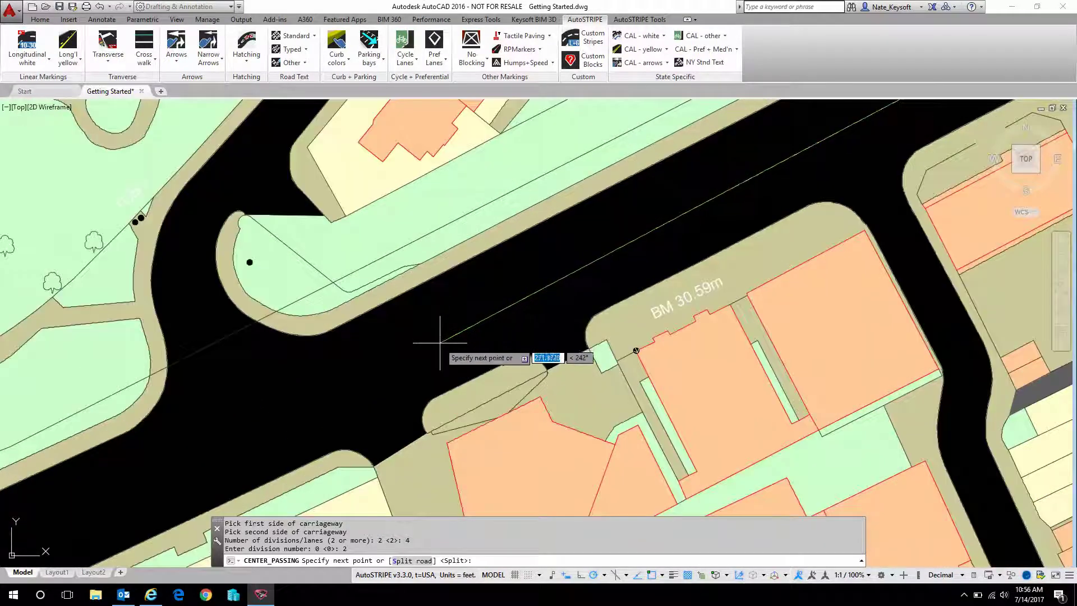
{"action": "mouse_move", "coordinate": [449, 336]}
{"action": "middle_mouse_down"}
{"action": "mouse_move", "coordinate": [399, 411]}
{"action": "mouse_move", "coordinate": [377, 413]}
{"action": "middle_mouse_up"}
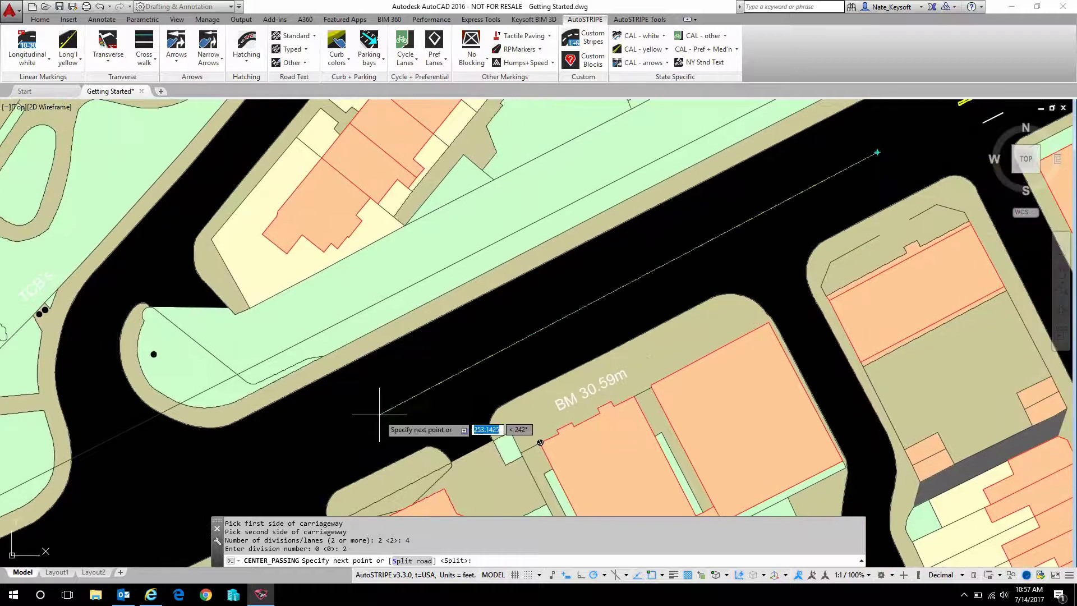
{"action": "left_click", "coordinate": [412, 561]}
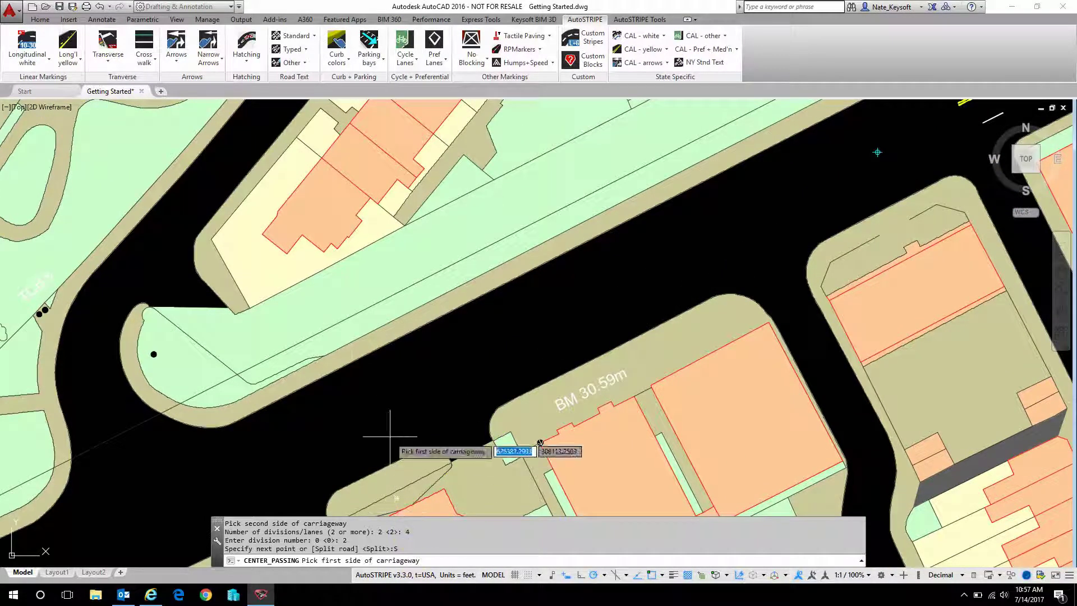
{"action": "left_click", "coordinate": [381, 469]}
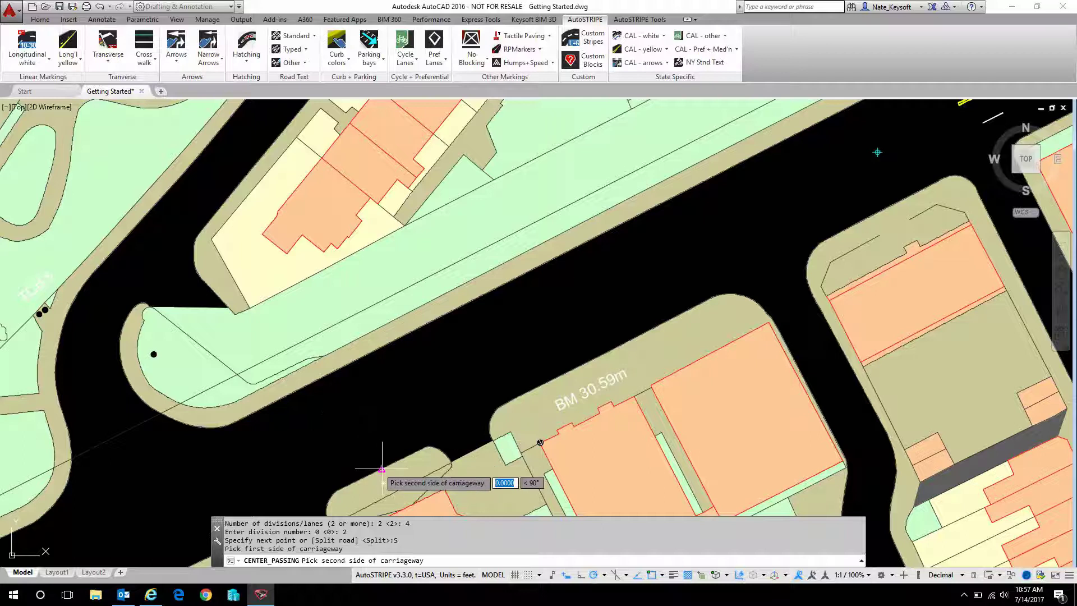
{"action": "left_click", "coordinate": [334, 370]}
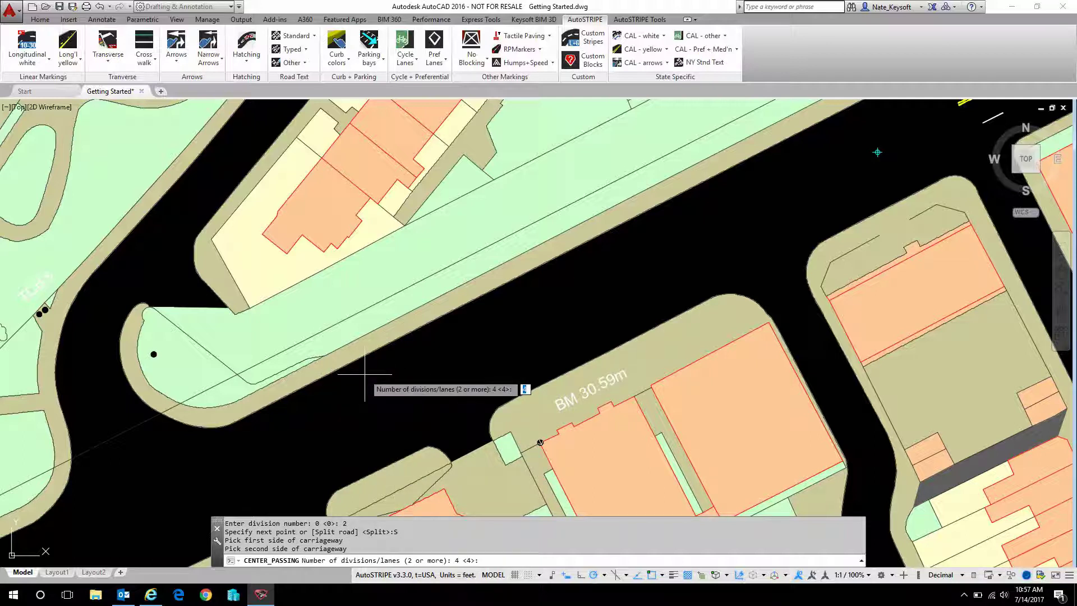
{"action": "key", "text": "Return"}
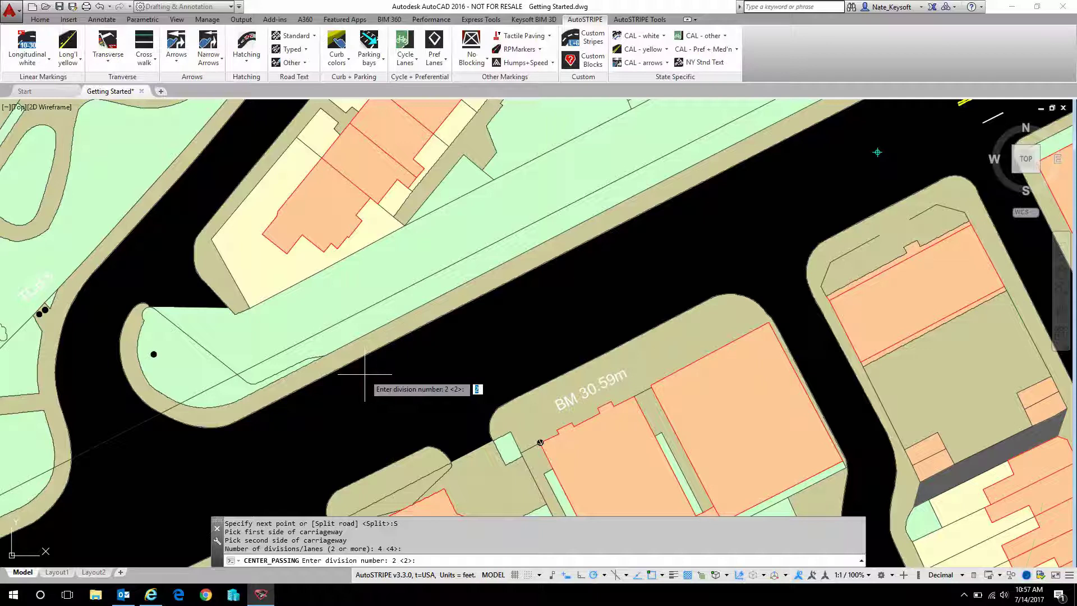
{"action": "key", "text": "Return"}
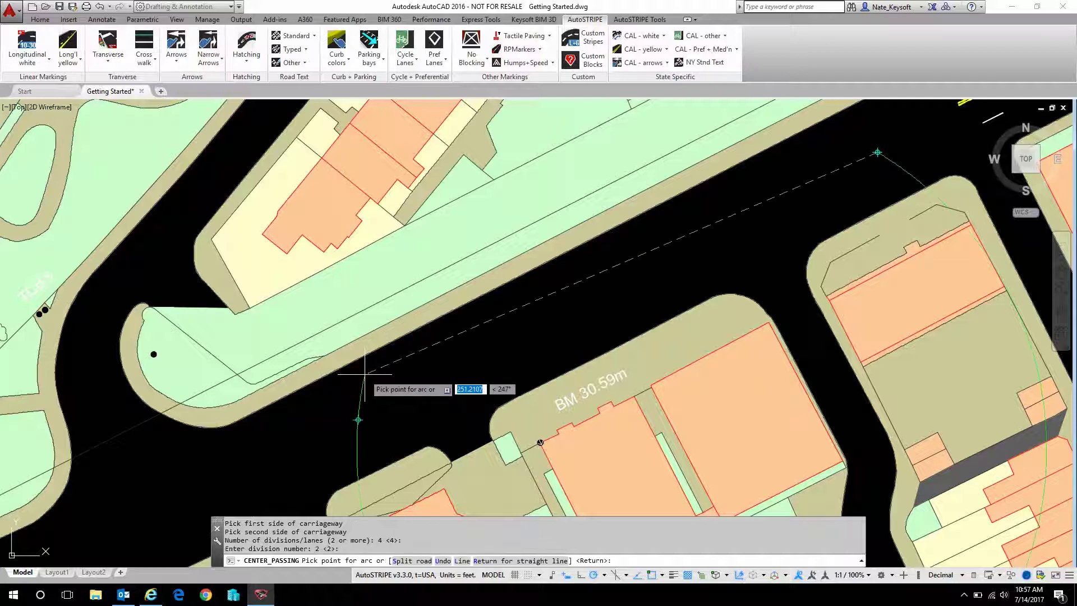
{"action": "left_click", "coordinate": [290, 459]}
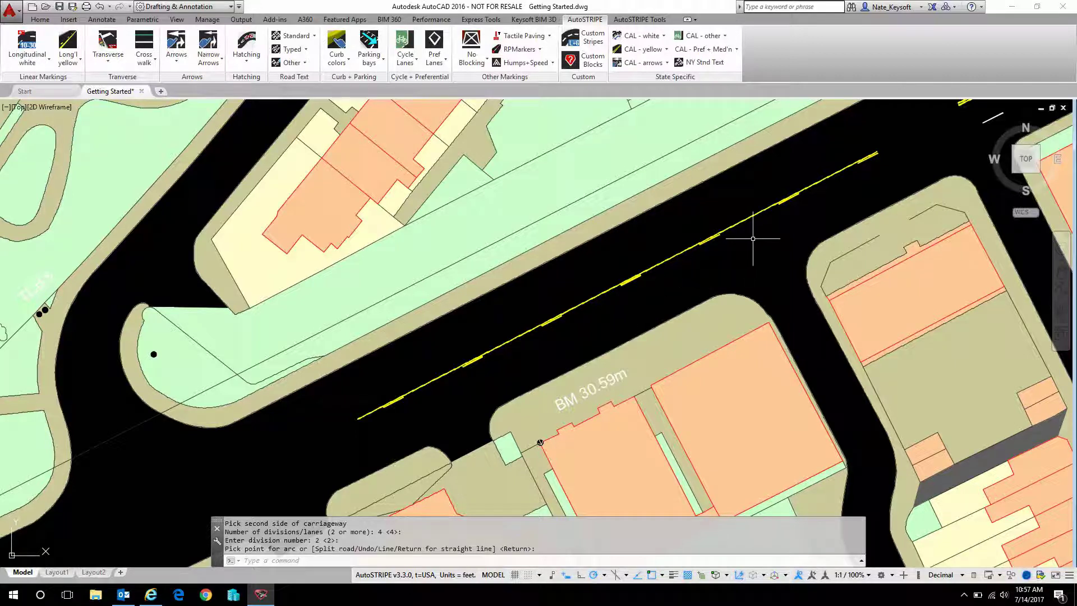
Window-select the new yellow centre line
{"action": "scroll", "coordinate": [753, 238], "scroll_direction": "up", "scroll_amount": 2}
{"action": "scroll", "coordinate": [631, 320], "scroll_direction": "down", "scroll_amount": 2}
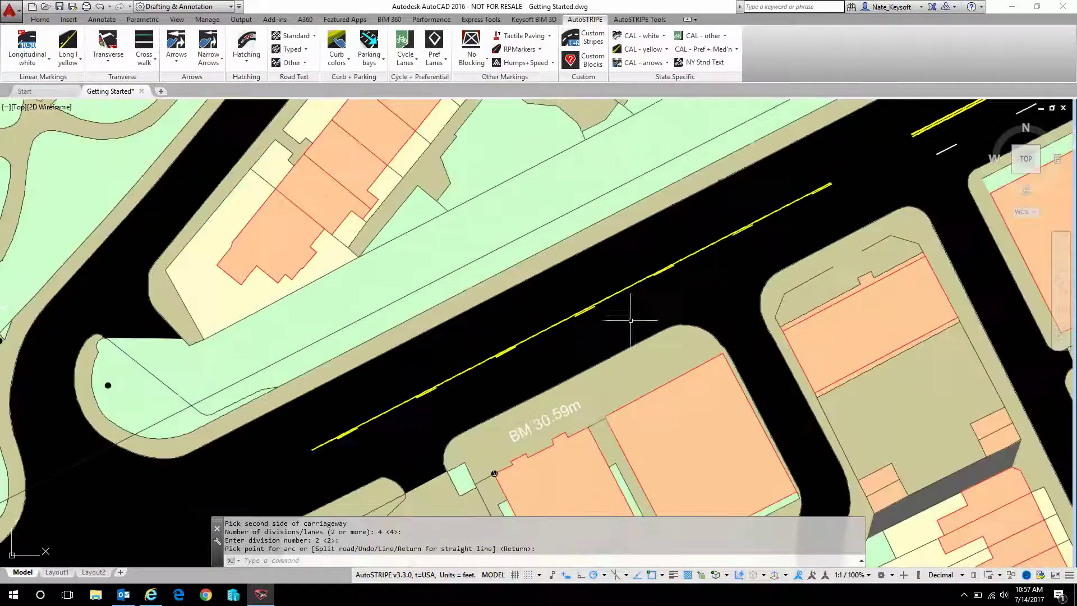
{"action": "middle_click_drag", "start_coordinate": [629, 312], "coordinate": [590, 327]}
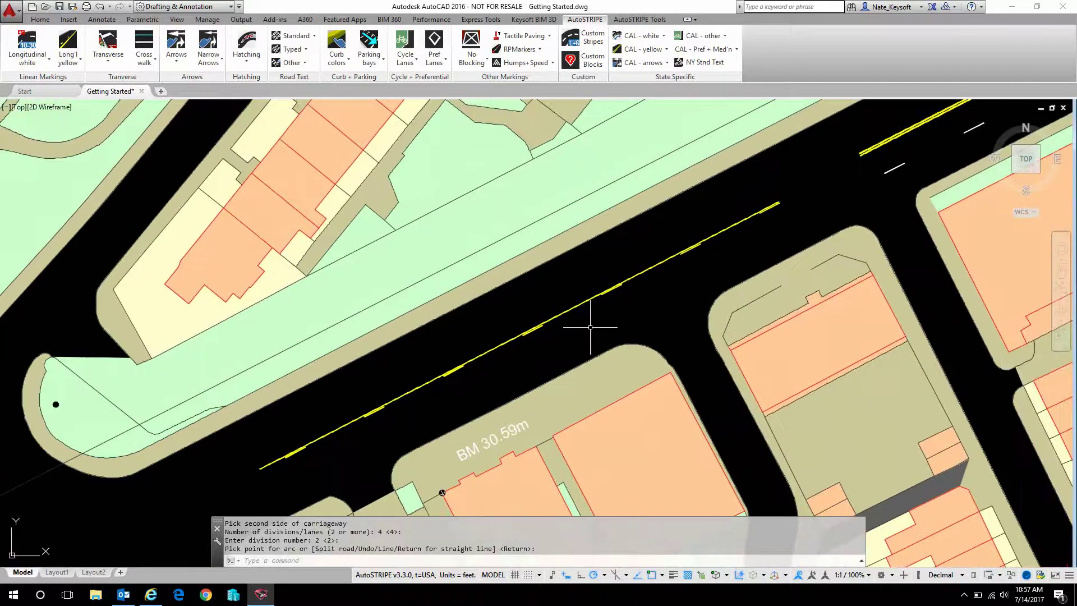
{"action": "left_click", "coordinate": [619, 306]}
{"action": "left_click", "coordinate": [609, 275]}
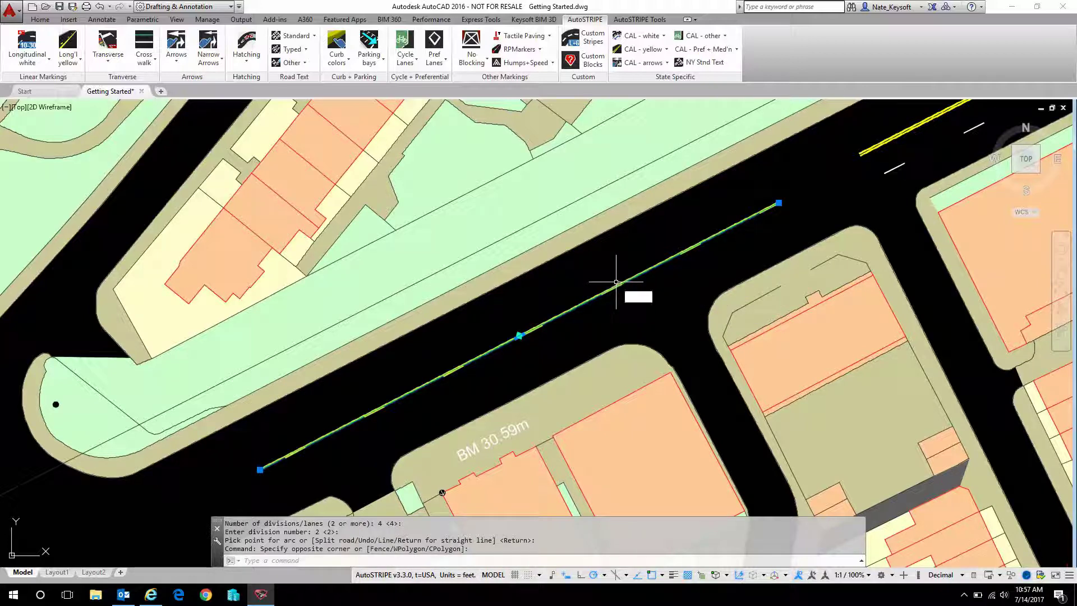
Erase the yellow centre line and draw a plain LINE along the road
{"action": "type", "text": "e"}
{"action": "key", "text": "Return"}
{"action": "type", "text": "l"}
{"action": "key", "text": "Return"}
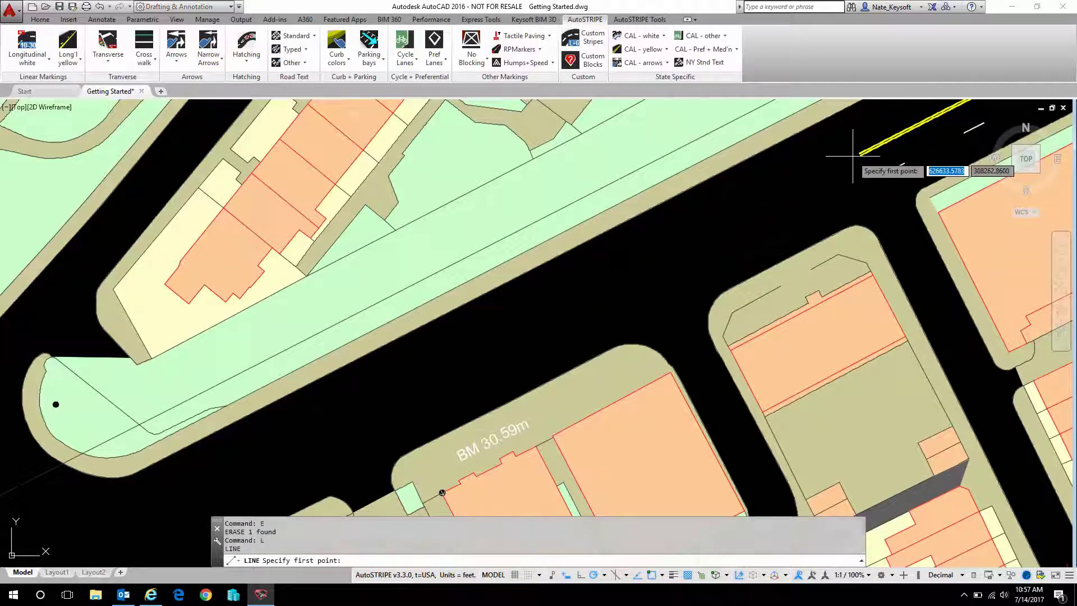
{"action": "left_click", "coordinate": [859, 155]}
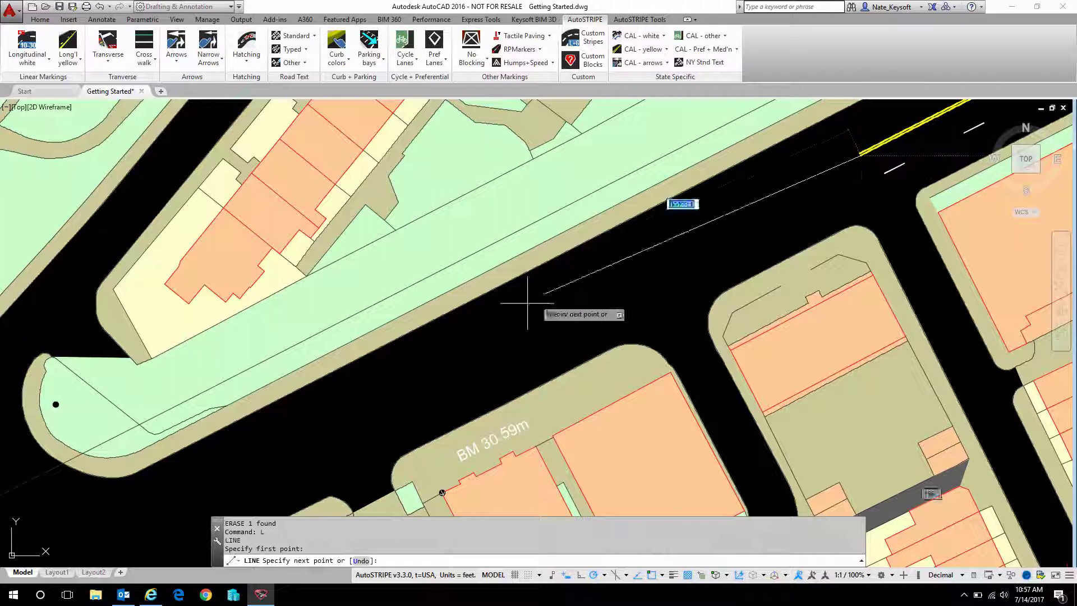
{"action": "left_click", "coordinate": [304, 447]}
{"action": "key", "text": "Return"}
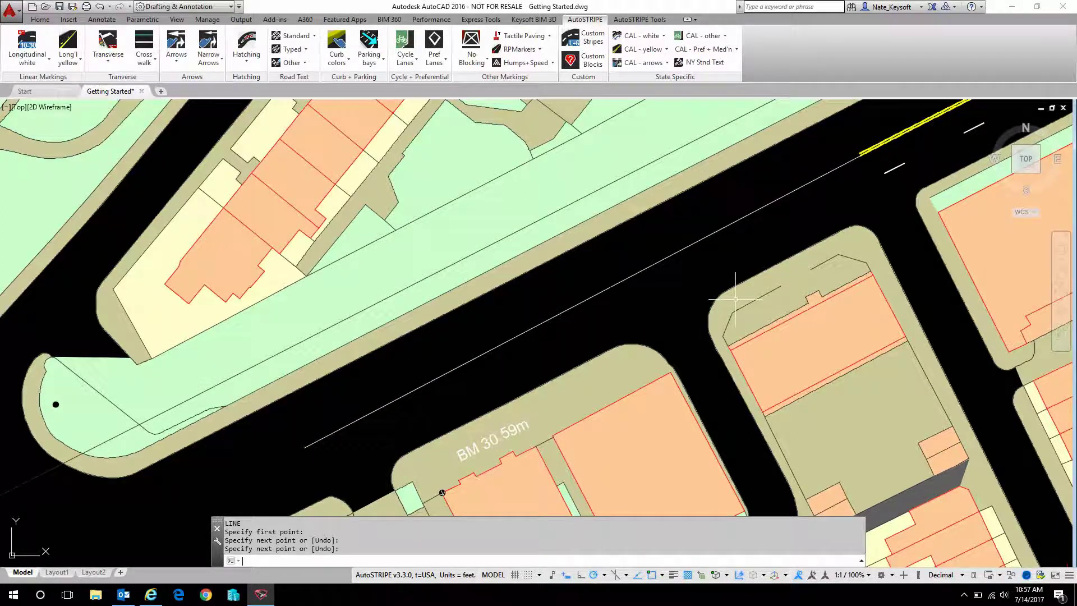
Offset the line 10 to both sides, making parallel copies above and below
{"action": "type", "text": "o"}
{"action": "key", "text": "Return"}
{"action": "type", "text": "10"}
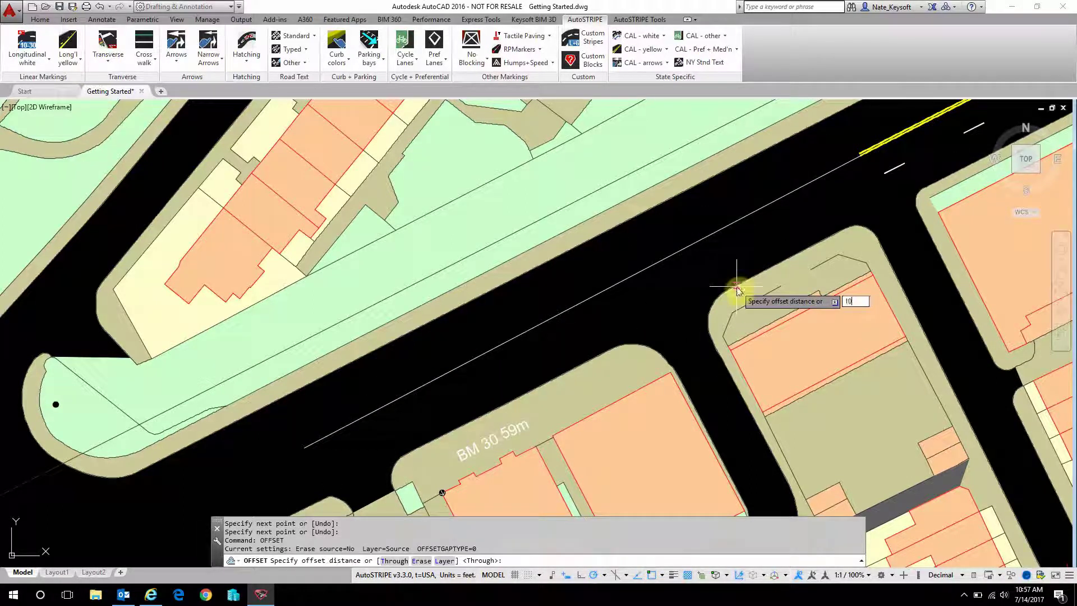
{"action": "key", "text": "Return"}
{"action": "left_click", "coordinate": [706, 238]}
{"action": "left_click", "coordinate": [692, 220]}
{"action": "left_click", "coordinate": [706, 237]}
{"action": "left_click", "coordinate": [709, 263]}
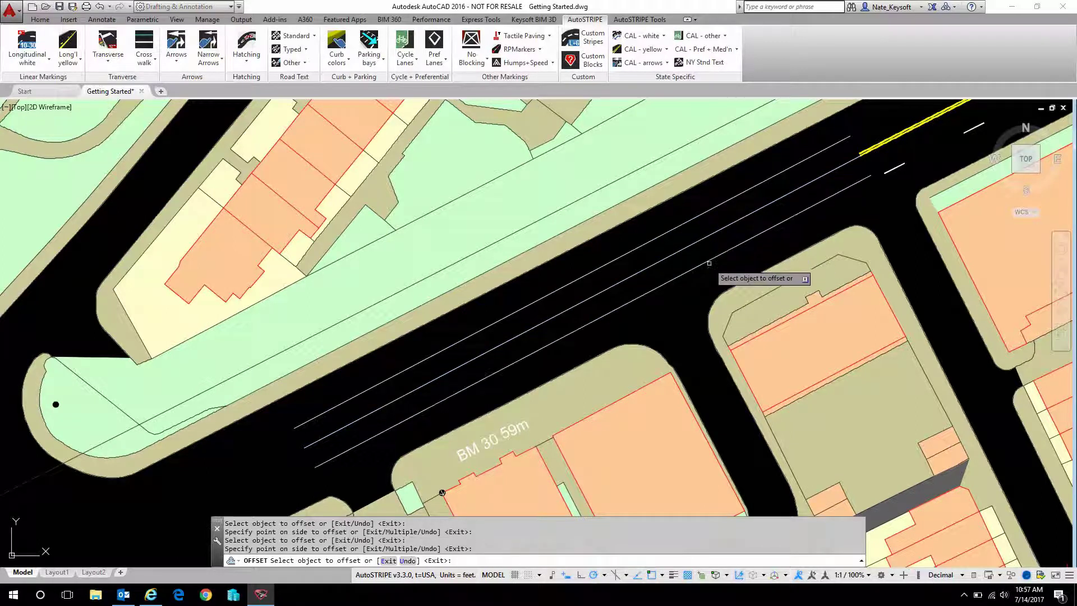
{"action": "key", "text": "Return"}
{"action": "scroll", "coordinate": [729, 281], "scroll_direction": "up", "scroll_amount": 4}
{"action": "scroll", "coordinate": [670, 344], "scroll_direction": "down", "scroll_amount": 2}
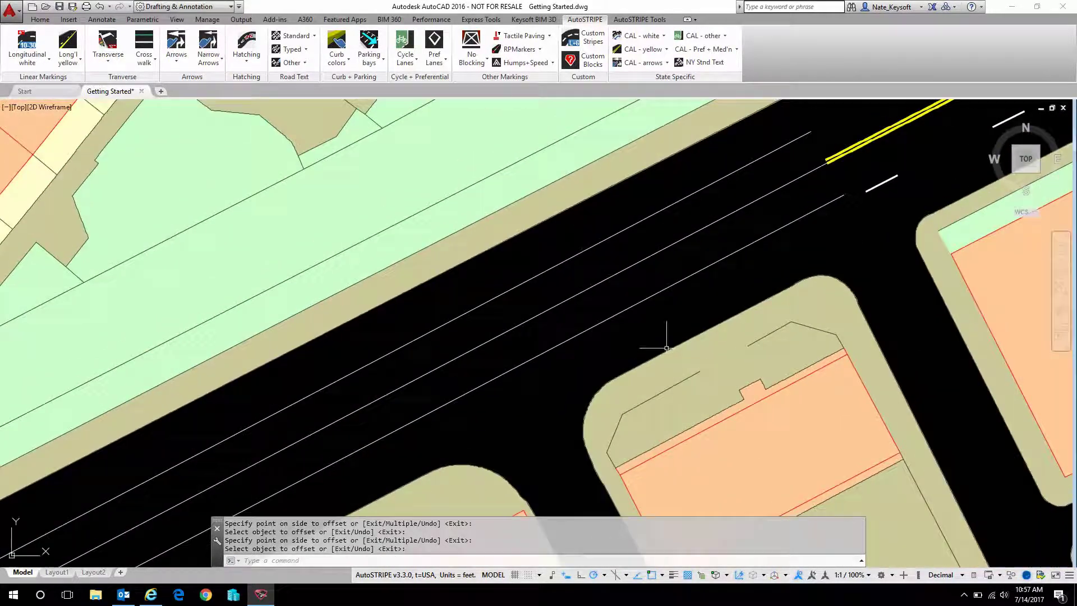
Apply Double Center Solid+Dashed, pass 1 way to the existing middle line via Pick Existing
{"action": "left_click", "coordinate": [68, 59]}
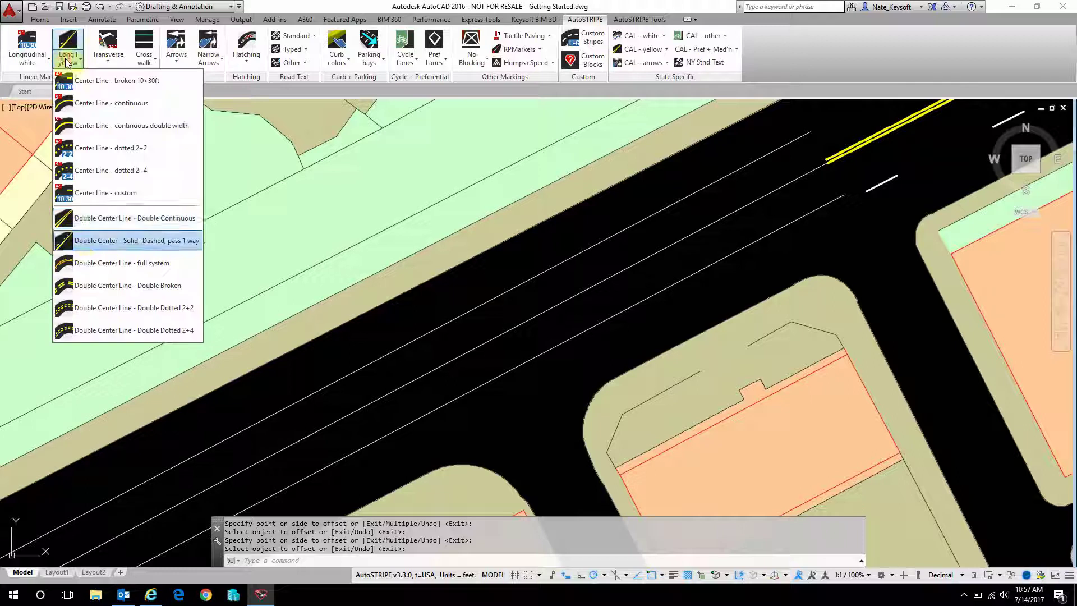
{"action": "left_click", "coordinate": [95, 241]}
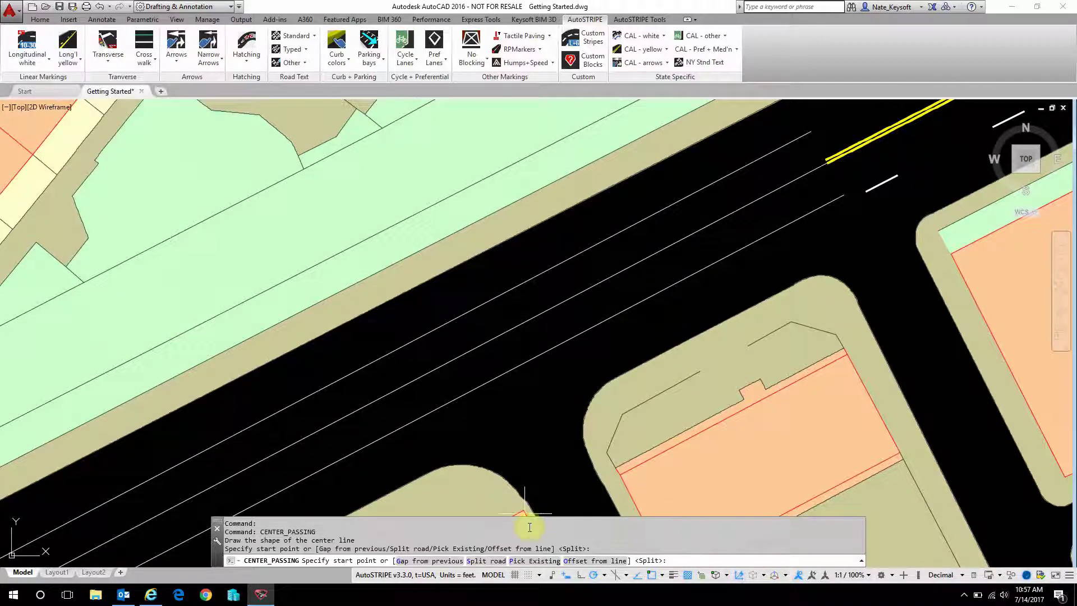
{"action": "left_click", "coordinate": [533, 560]}
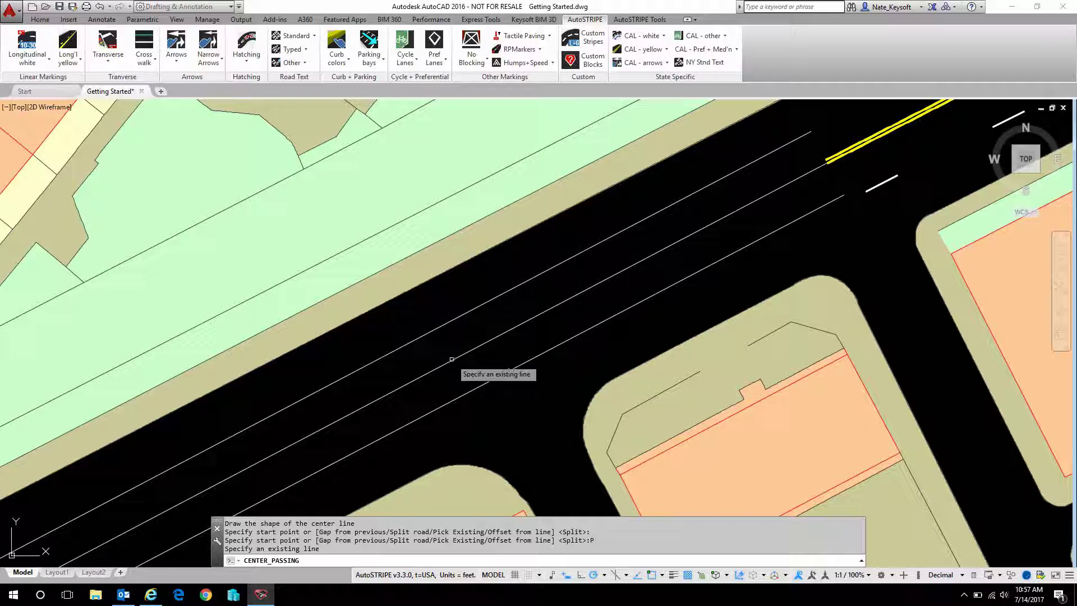
{"action": "left_click", "coordinate": [452, 360]}
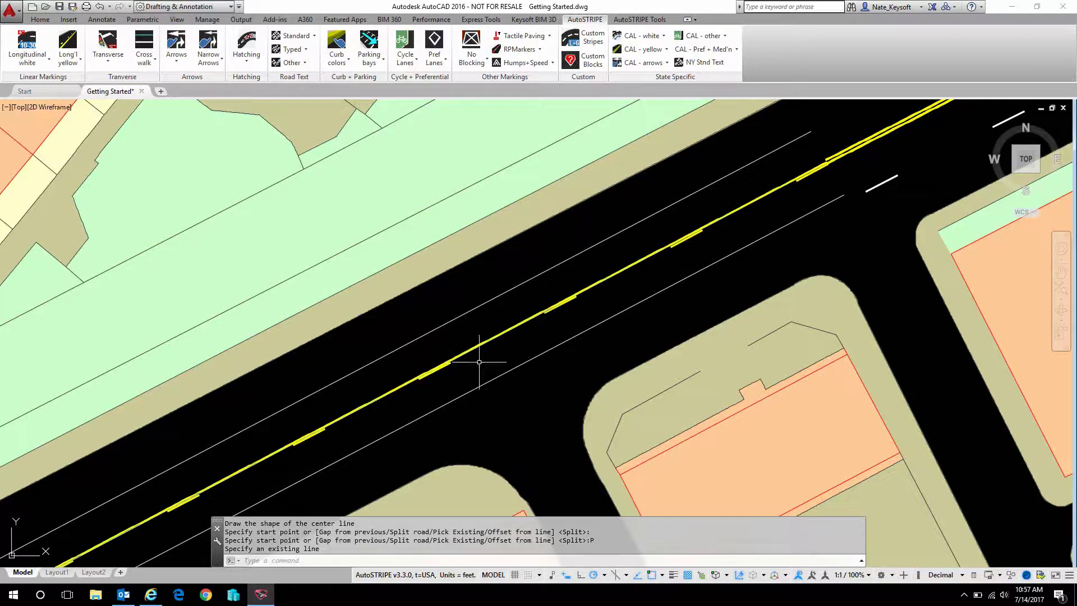
{"action": "scroll", "coordinate": [499, 364], "scroll_direction": "down", "scroll_amount": 3}
{"action": "scroll", "coordinate": [608, 318], "scroll_direction": "up", "scroll_amount": 5}
Cancel the repeated centre-line marking and bring up the white lane line styles
{"action": "key", "text": "Return"}
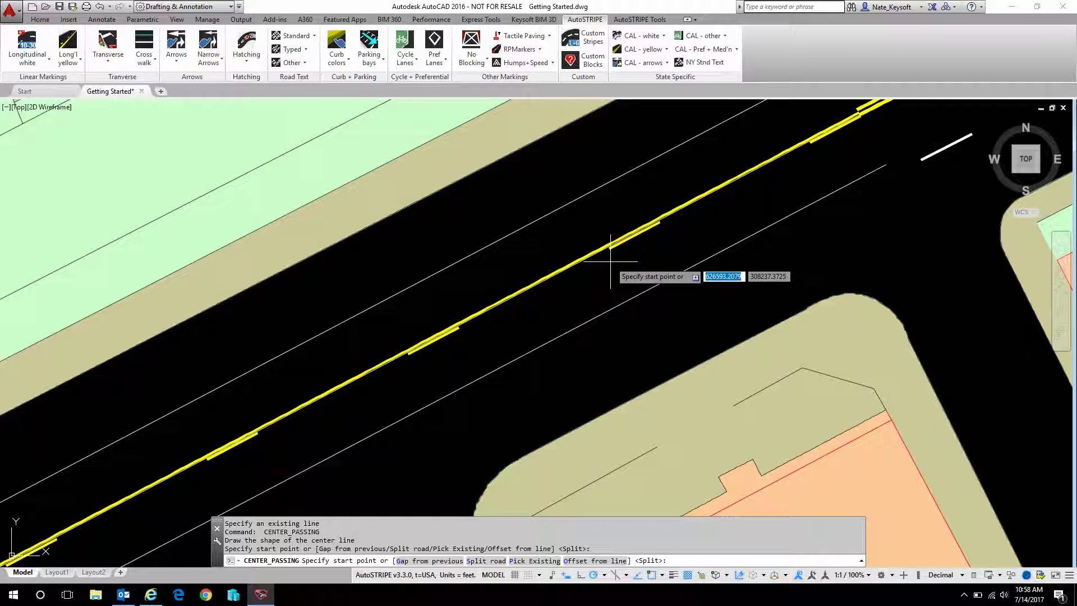
{"action": "key", "text": "Return"}
{"action": "key", "text": "Escape"}
{"action": "scroll", "coordinate": [508, 297], "scroll_direction": "down", "scroll_amount": 2}
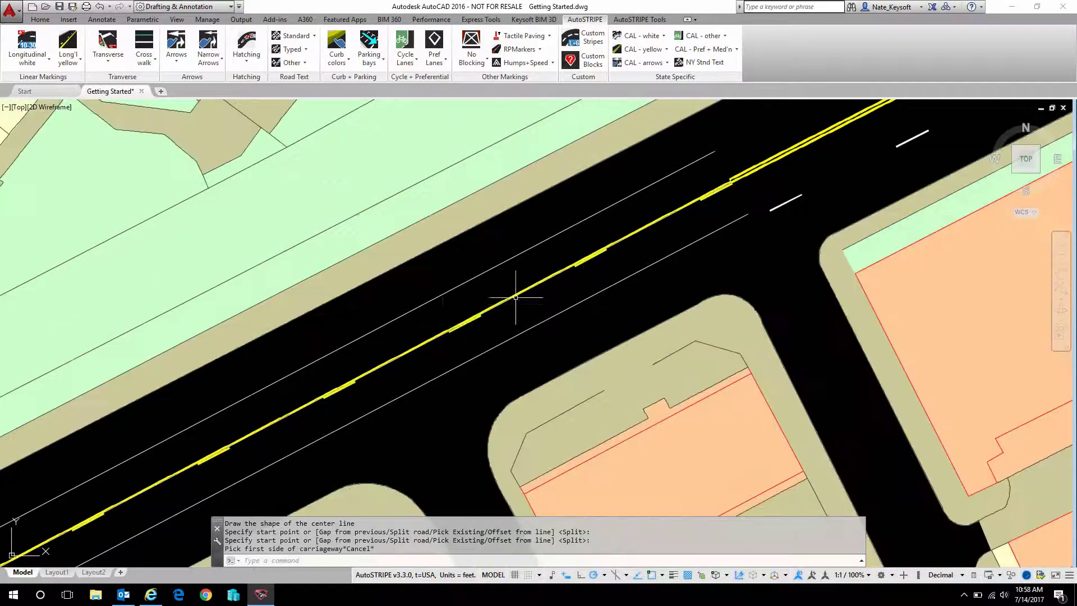
{"action": "left_click", "coordinate": [29, 63]}
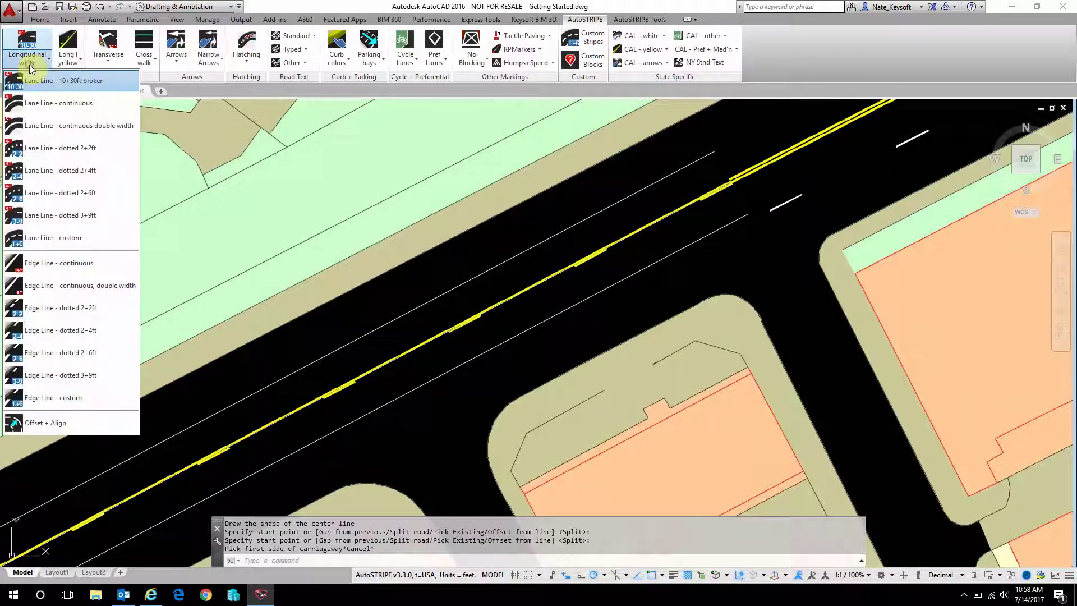
Set up a dotted 3+9 ft lane line offset from the yellow centre line, picking its side
{"action": "left_click", "coordinate": [75, 217]}
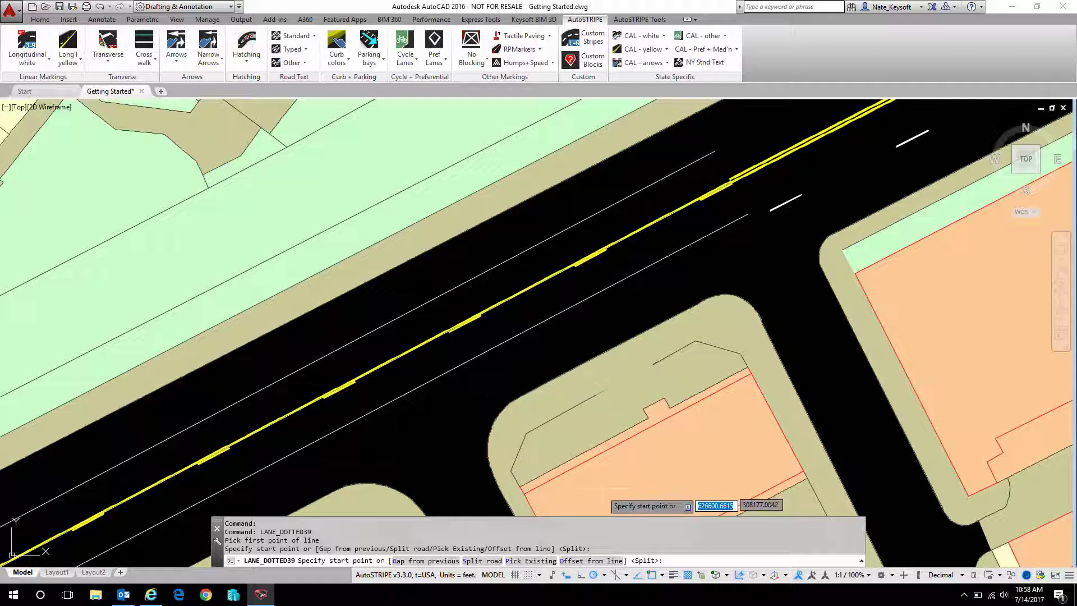
{"action": "left_click", "coordinate": [600, 562]}
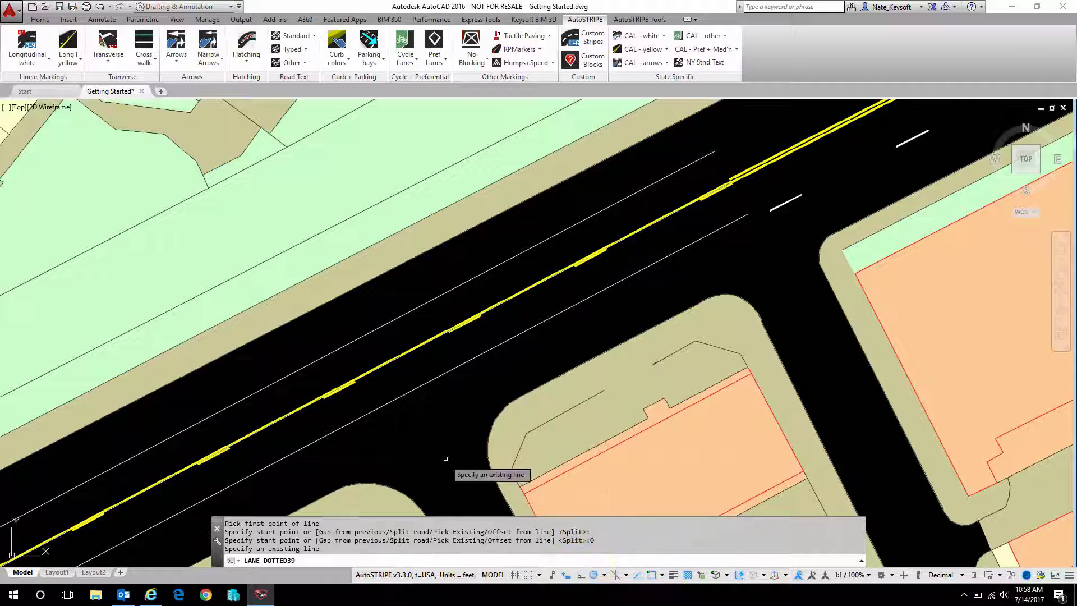
{"action": "scroll", "coordinate": [439, 333], "scroll_direction": "up", "scroll_amount": 3}
{"action": "left_click", "coordinate": [439, 333]}
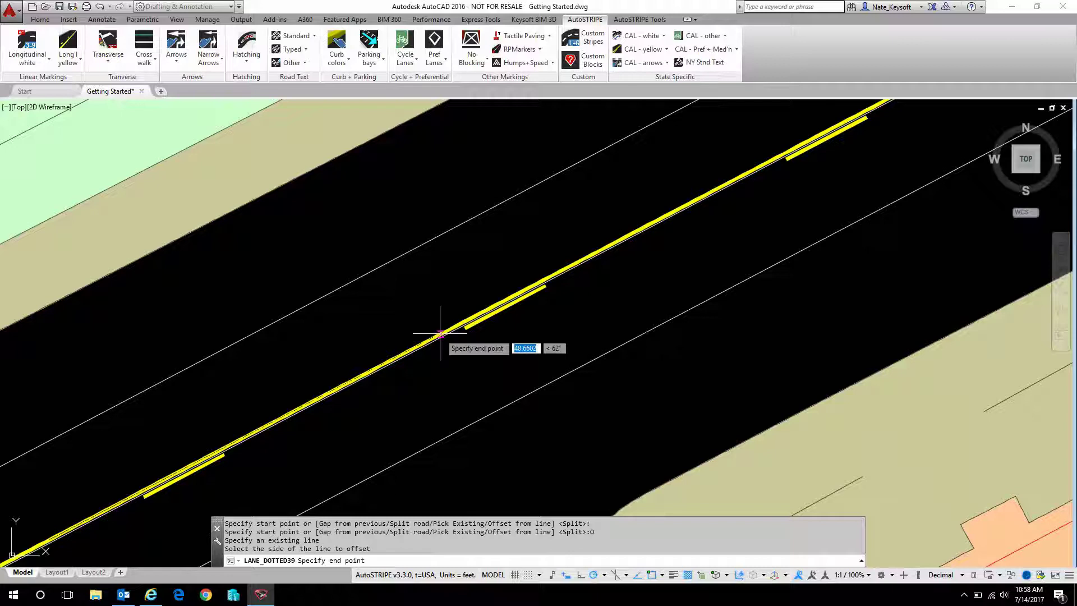
{"action": "left_click", "coordinate": [432, 342]}
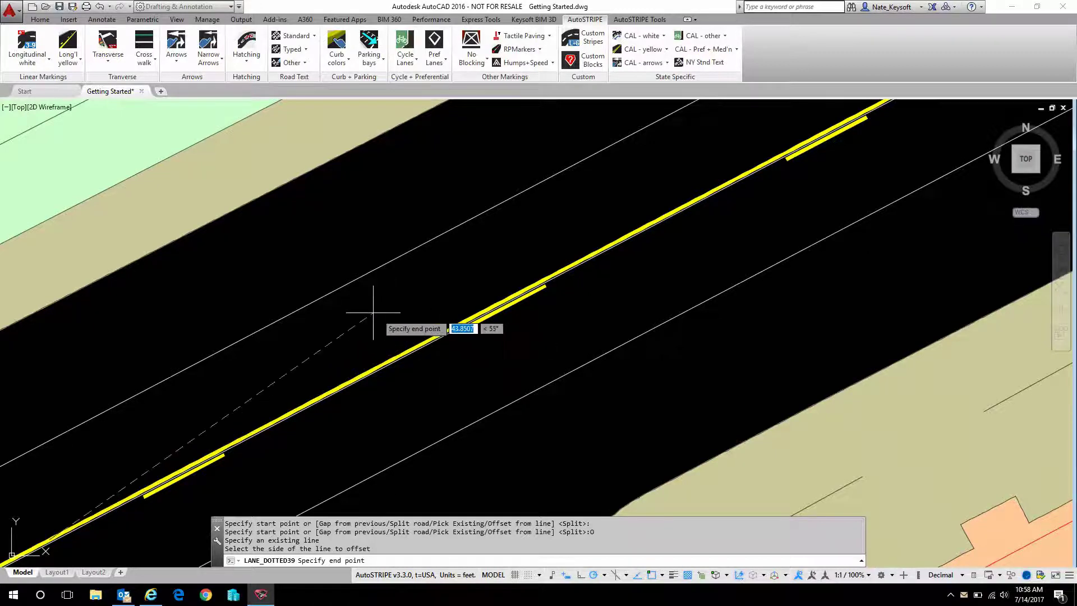
Set where the dotted lane line ends and give it a 10-foot offset distance
{"action": "scroll", "coordinate": [336, 336], "scroll_direction": "down", "scroll_amount": 3}
{"action": "middle_click_drag", "start_coordinate": [330, 344], "coordinate": [474, 268]}
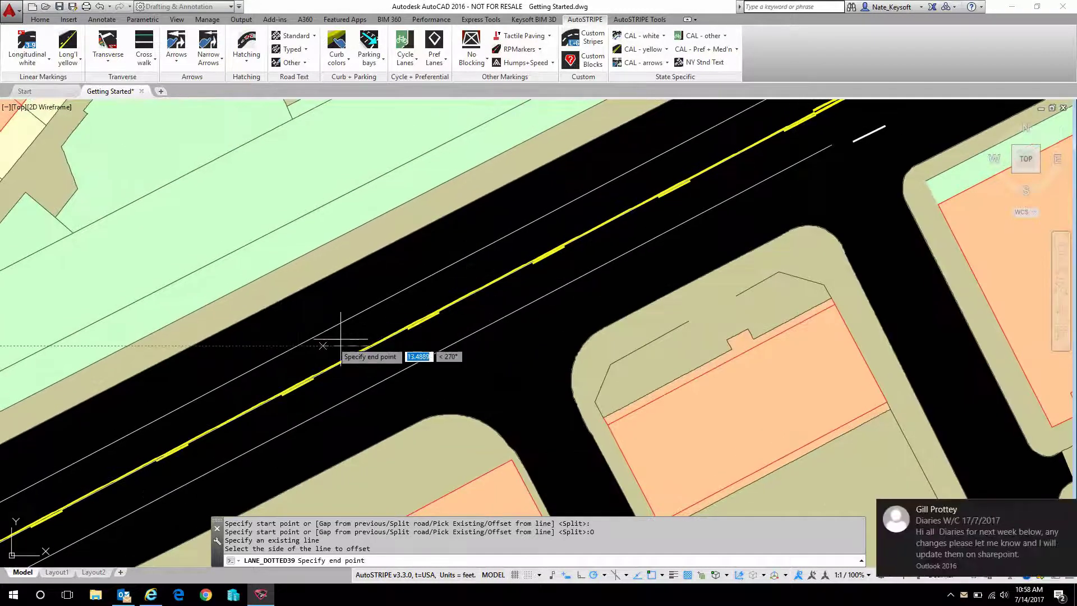
{"action": "left_click", "coordinate": [362, 314]}
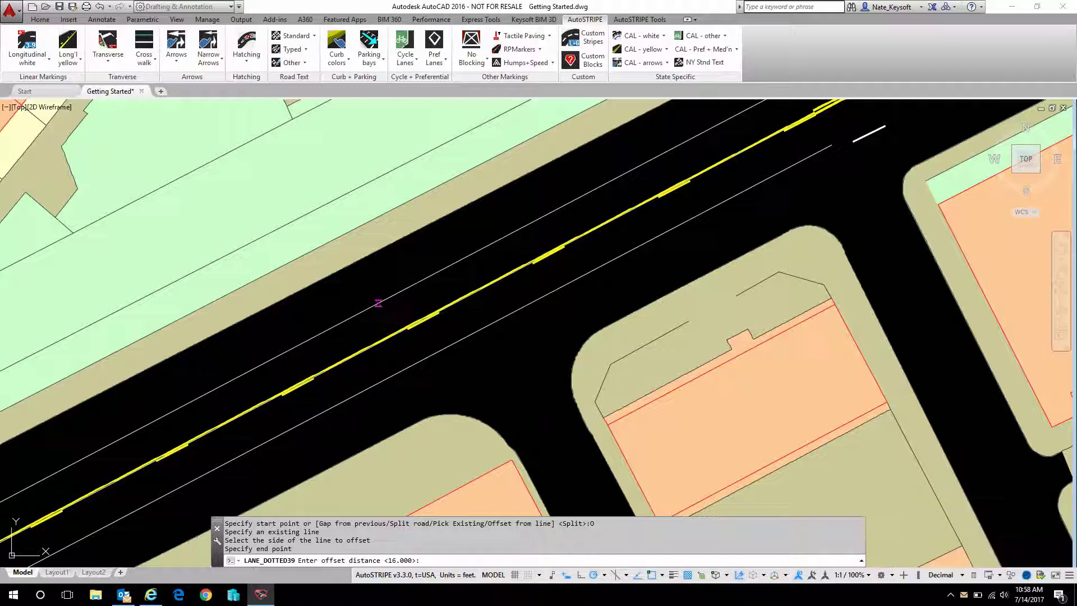
{"action": "type", "text": "10"}
{"action": "key", "text": "Return"}
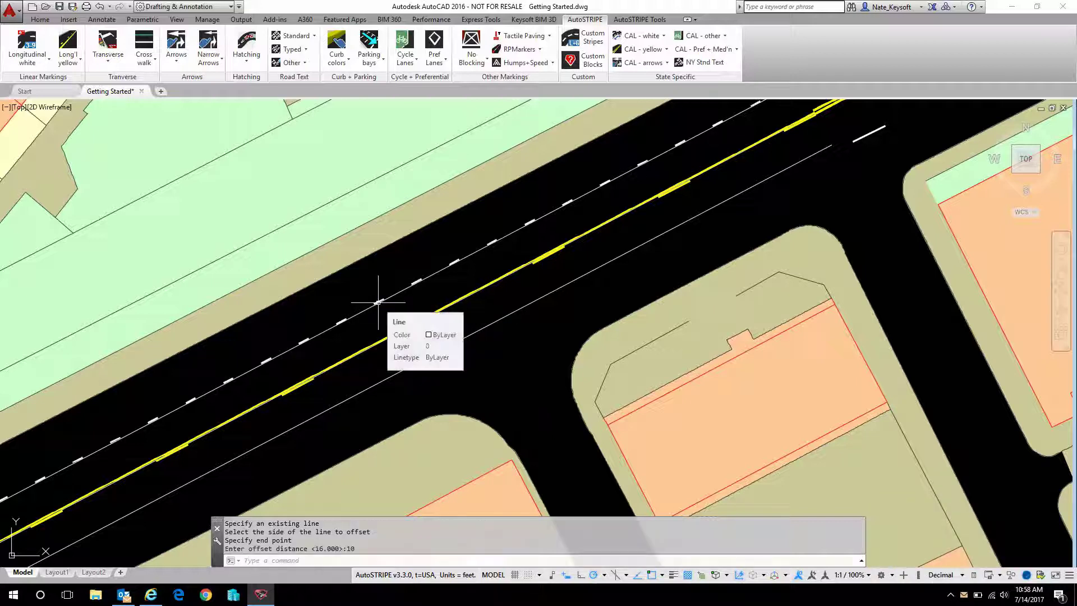
{"action": "scroll", "coordinate": [637, 180], "scroll_direction": "up", "scroll_amount": 4}
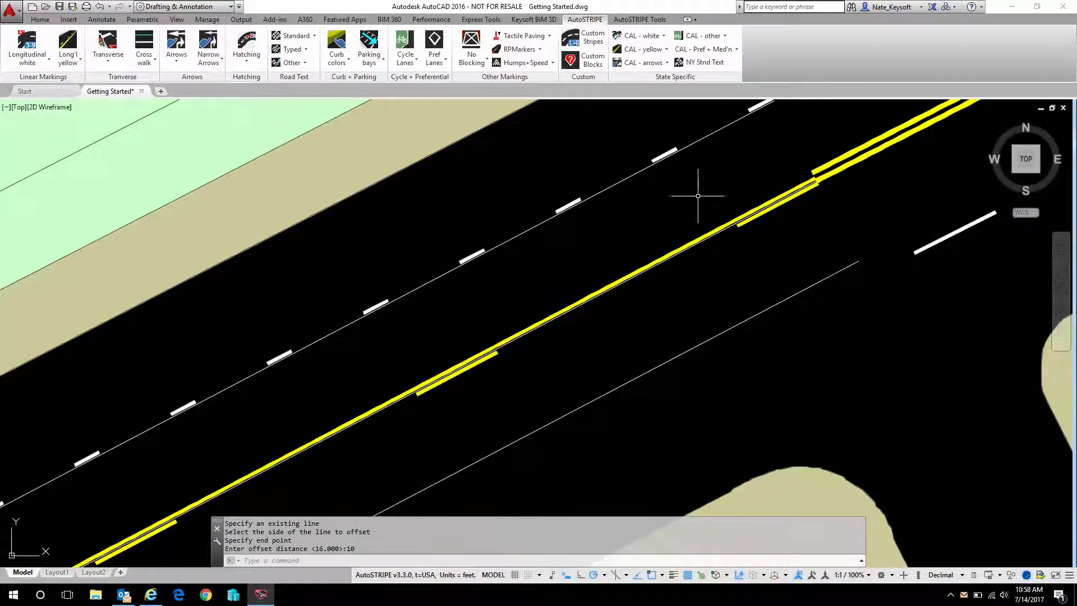
{"action": "scroll", "coordinate": [694, 194], "scroll_direction": "down", "scroll_amount": 2}
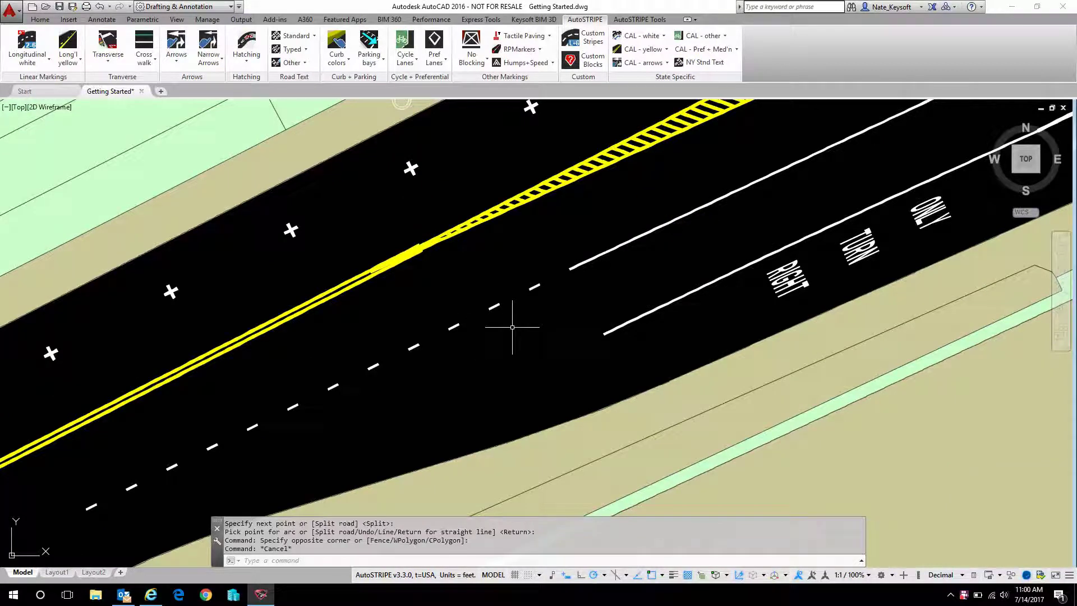
Erase the dotted white lane line with a crossing selection and the E command
{"action": "left_click", "coordinate": [512, 327]}
{"action": "left_click", "coordinate": [493, 292]}
{"action": "type", "text": "e"}
{"action": "key", "text": "Return"}
Select the upper white lane line to check it, then clear the selection
{"action": "scroll", "coordinate": [560, 274], "scroll_direction": "down", "scroll_amount": 4}
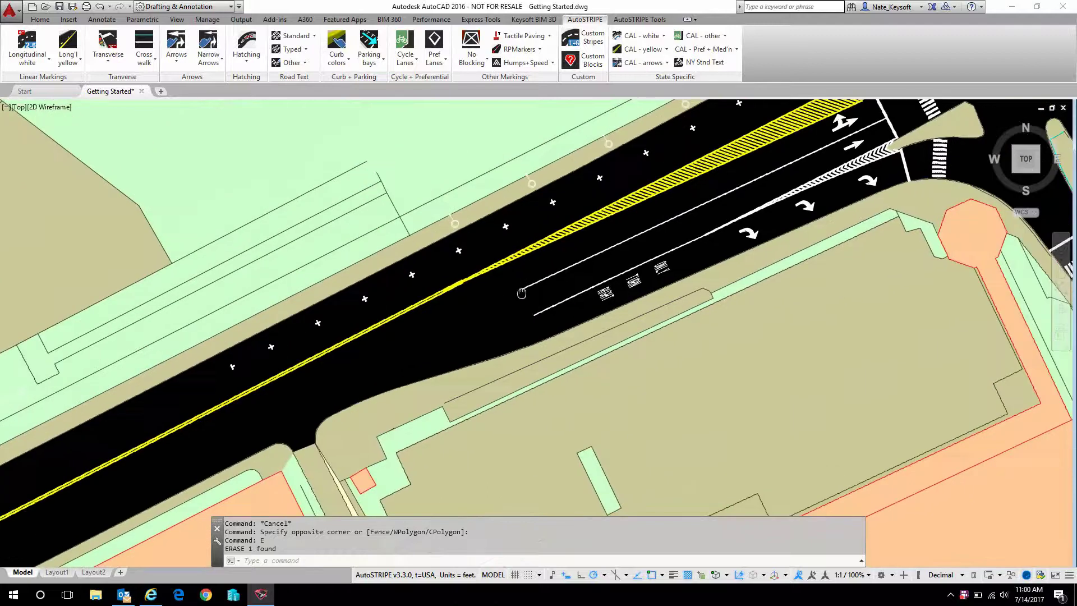
{"action": "scroll", "coordinate": [637, 234], "scroll_direction": "up", "scroll_amount": 4}
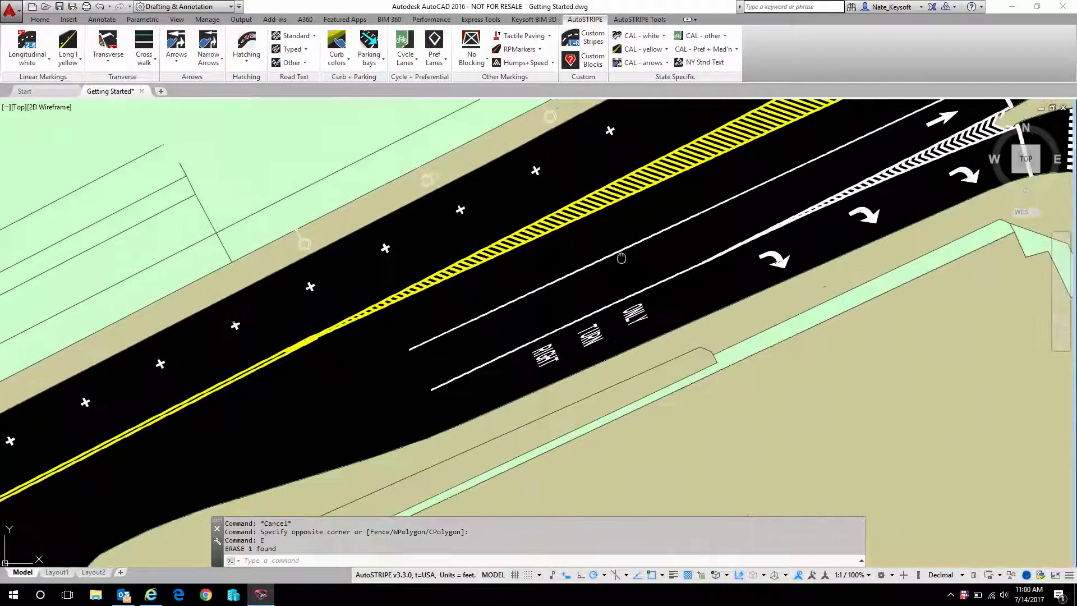
{"action": "left_click", "coordinate": [553, 321]}
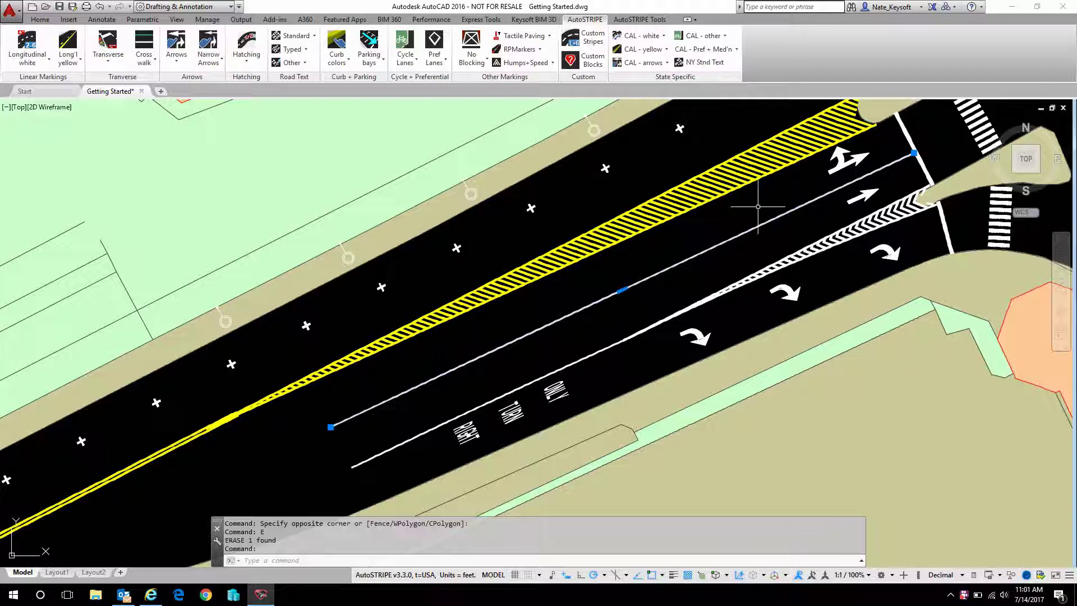
{"action": "middle_click_drag", "start_coordinate": [523, 352], "coordinate": [637, 277]}
{"action": "scroll", "coordinate": [392, 348], "scroll_direction": "up", "scroll_amount": 2}
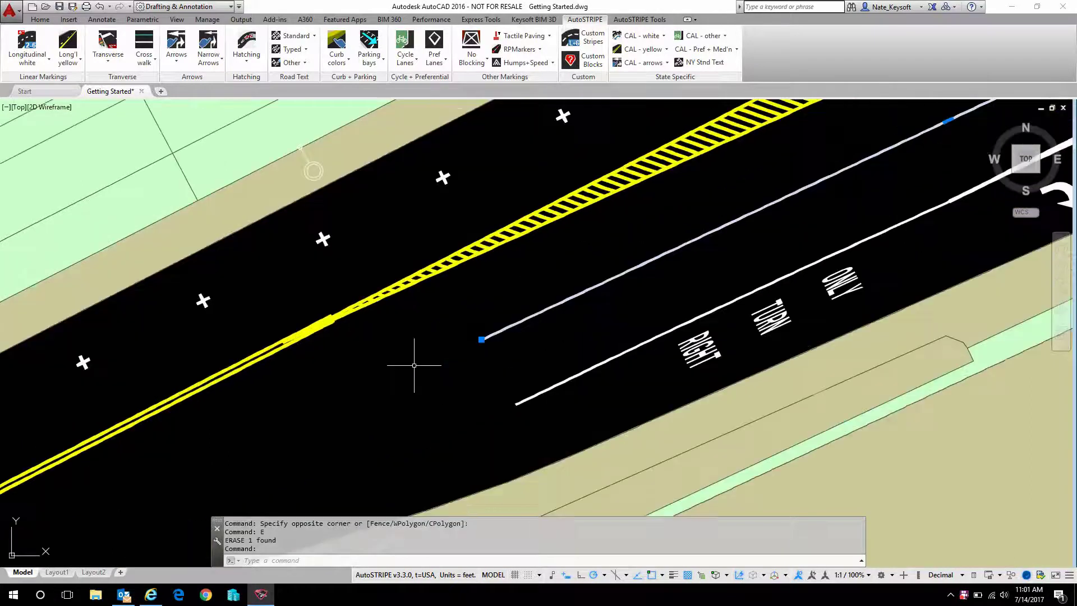
{"action": "key", "text": "Escape"}
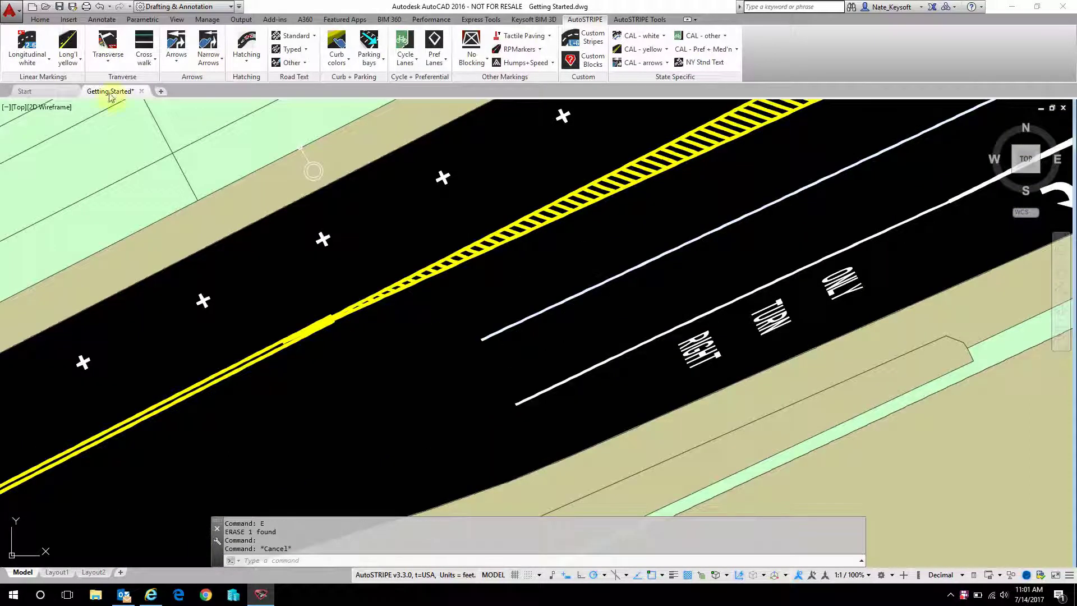
{"action": "left_click", "coordinate": [39, 64]}
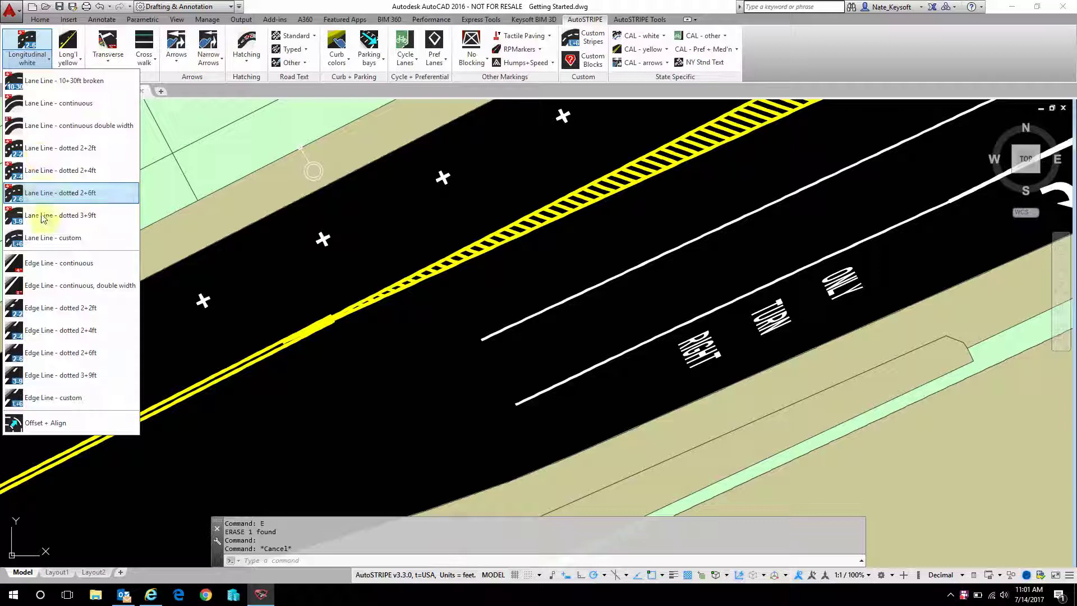
{"action": "key", "text": "Escape"}
{"action": "left_click", "coordinate": [27, 44]}
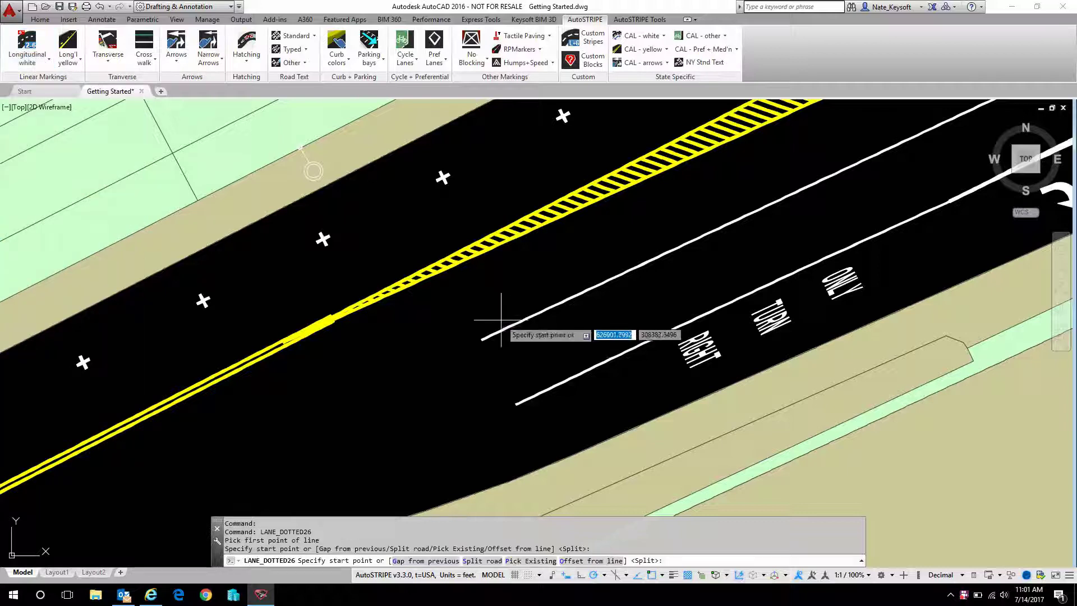
{"action": "left_click", "coordinate": [483, 339]}
{"action": "scroll", "coordinate": [484, 340], "scroll_direction": "down", "scroll_amount": 5}
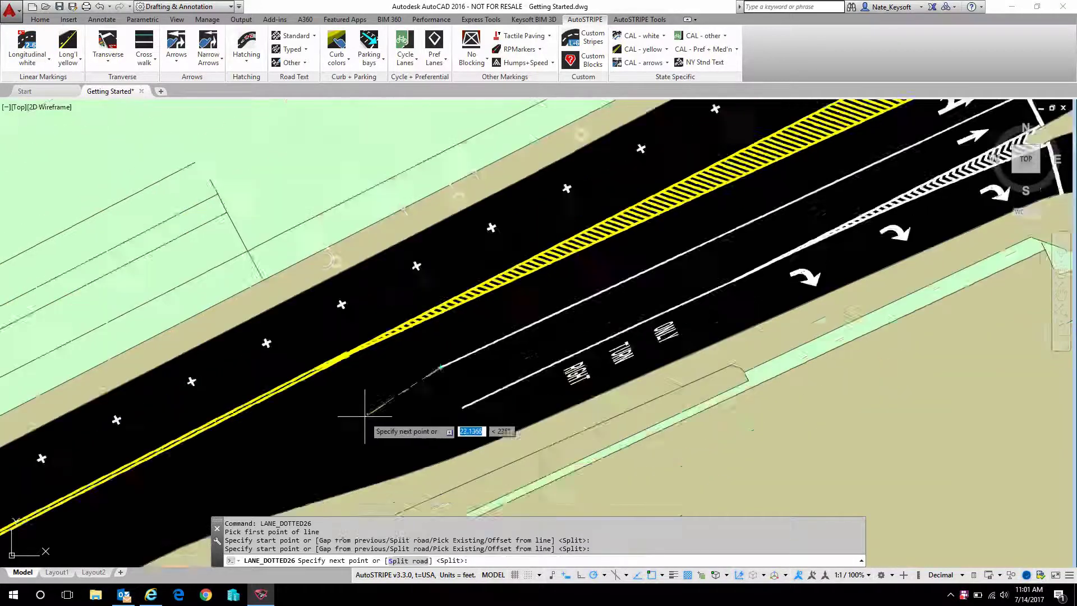
{"action": "left_click", "coordinate": [381, 336]}
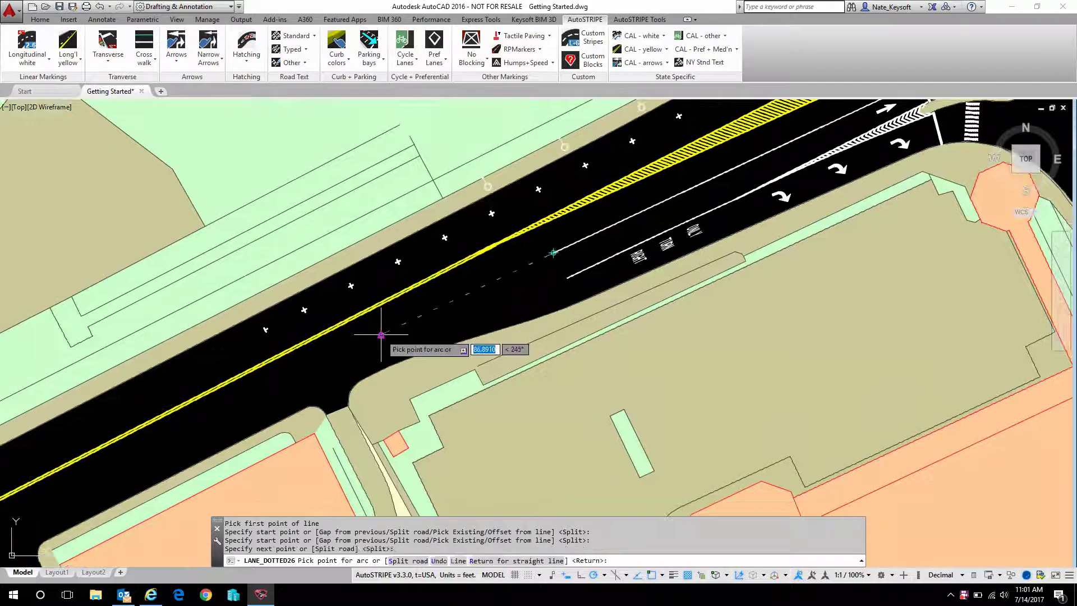
{"action": "key", "text": "Return"}
{"action": "scroll", "coordinate": [544, 251], "scroll_direction": "up", "scroll_amount": 3}
{"action": "left_click", "coordinate": [538, 255]}
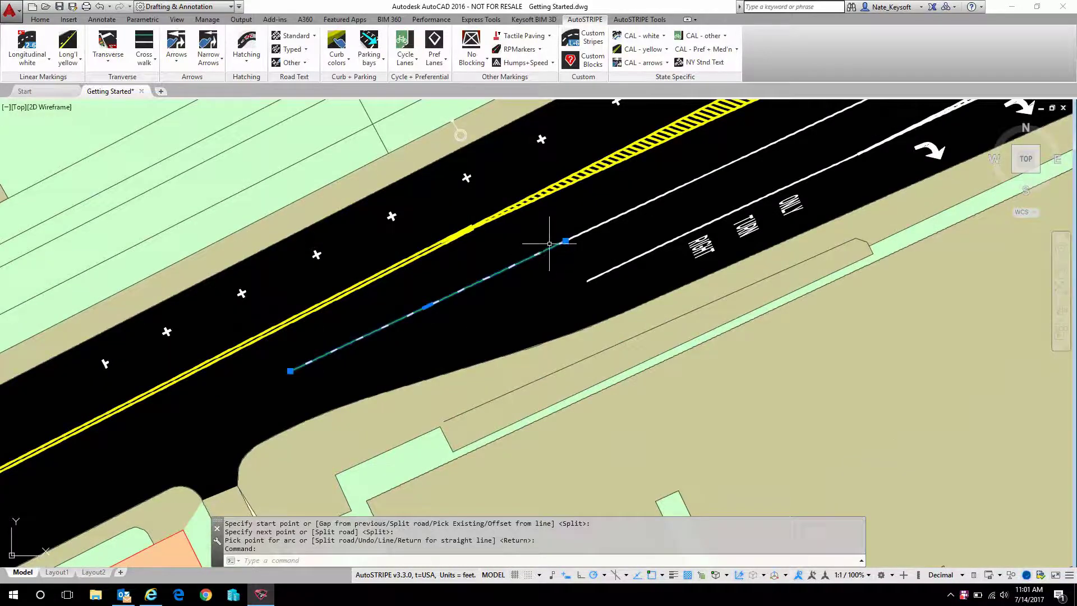
{"action": "scroll", "coordinate": [561, 235], "scroll_direction": "up", "scroll_amount": 8}
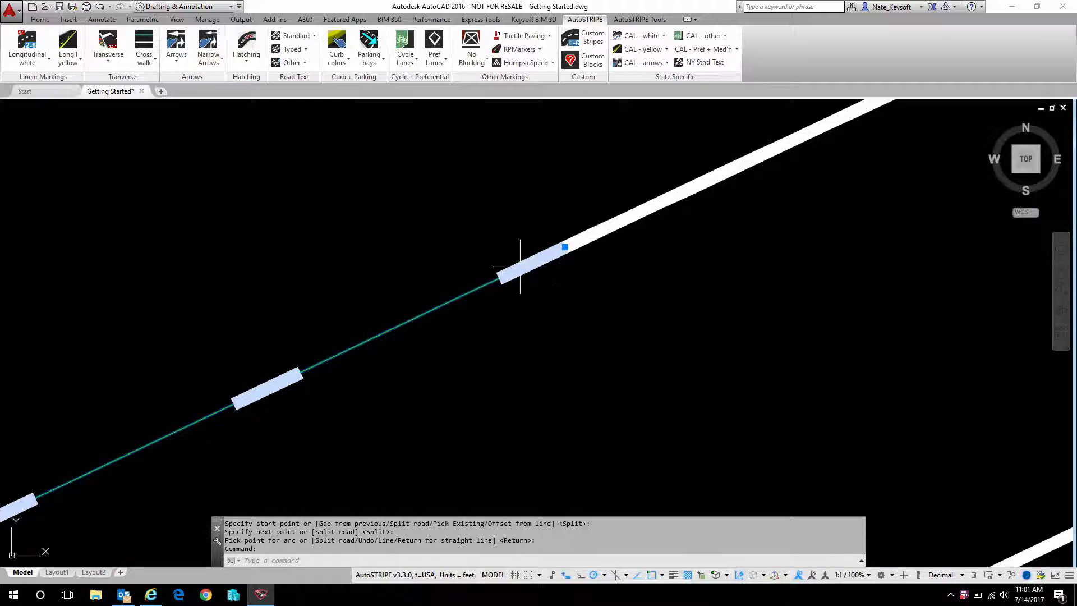
{"action": "scroll", "coordinate": [469, 247], "scroll_direction": "down", "scroll_amount": 5}
{"action": "scroll", "coordinate": [457, 250], "scroll_direction": "up", "scroll_amount": 2}
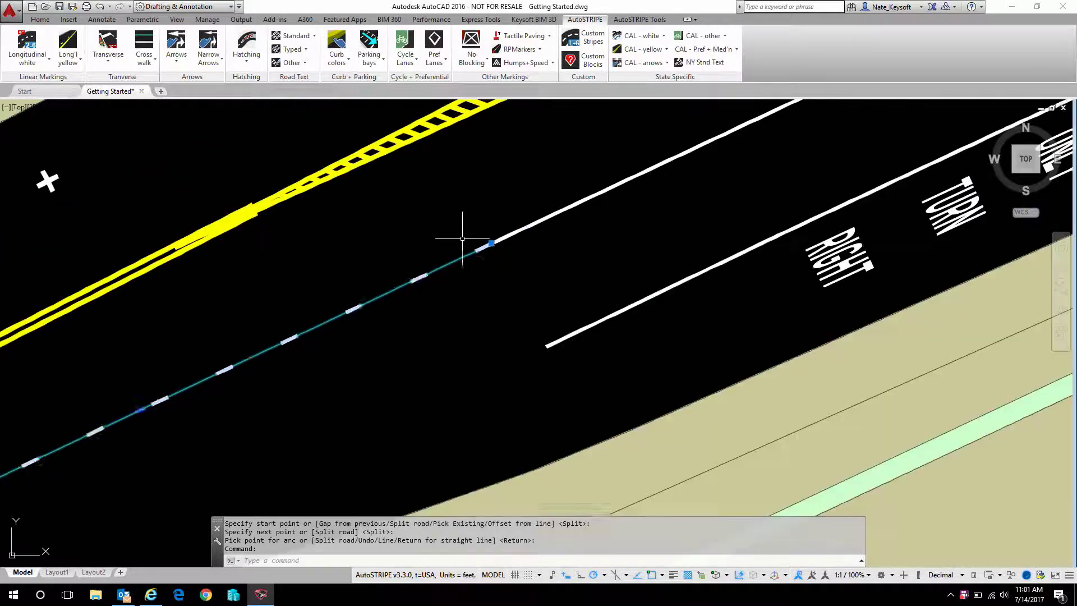
{"action": "type", "text": "E"}
{"action": "key", "text": "Return"}
Choose the white 2+6 ft dotted lane line style, starting with a 6-foot gap
{"action": "left_click", "coordinate": [33, 59]}
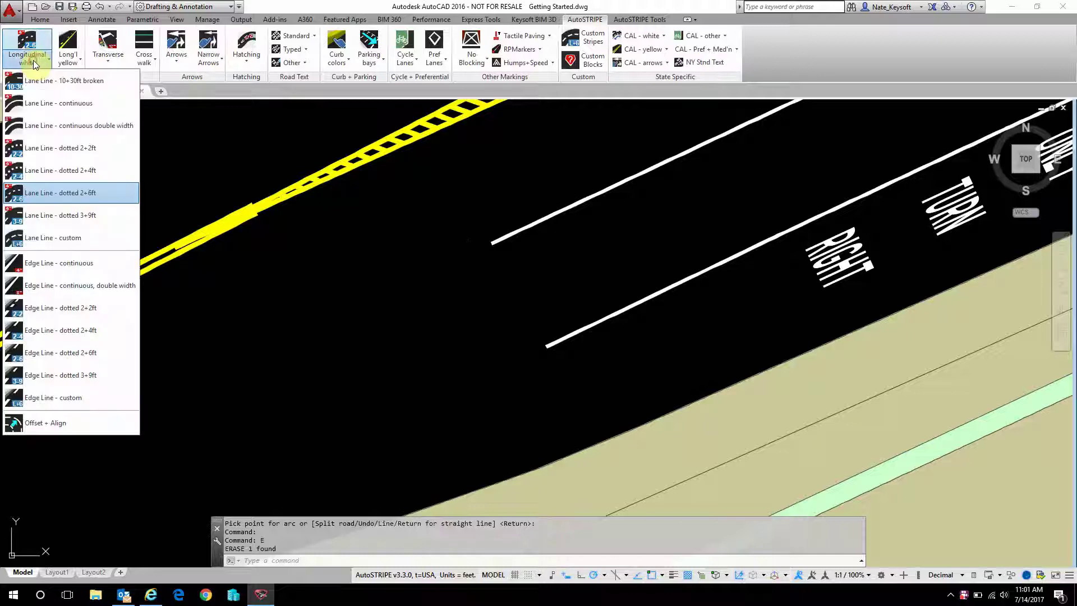
{"action": "left_click", "coordinate": [34, 212]}
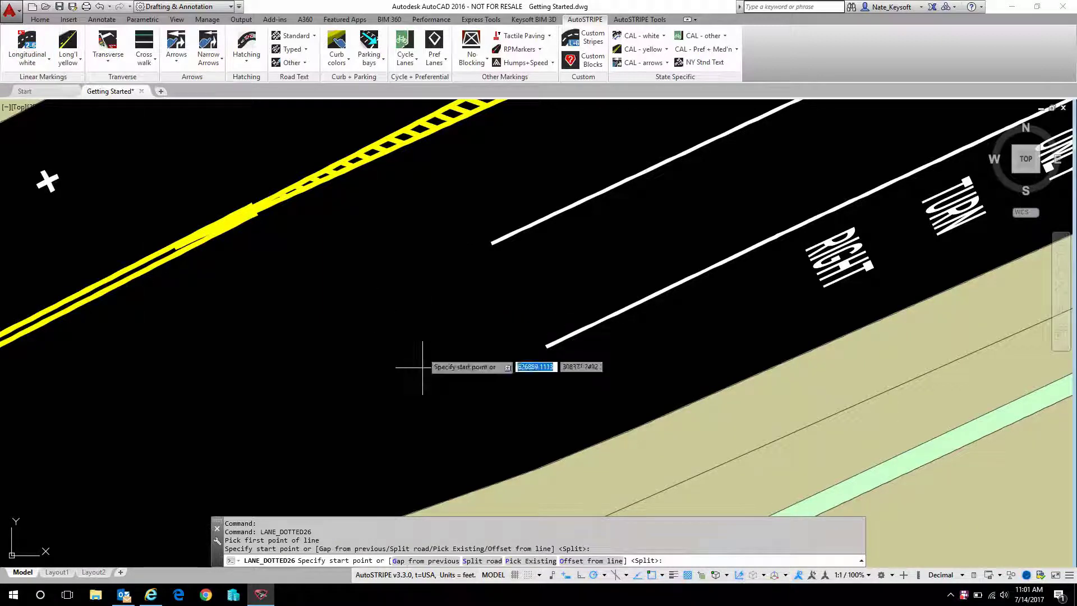
{"action": "type", "text": "G"}
{"action": "key", "text": "Return"}
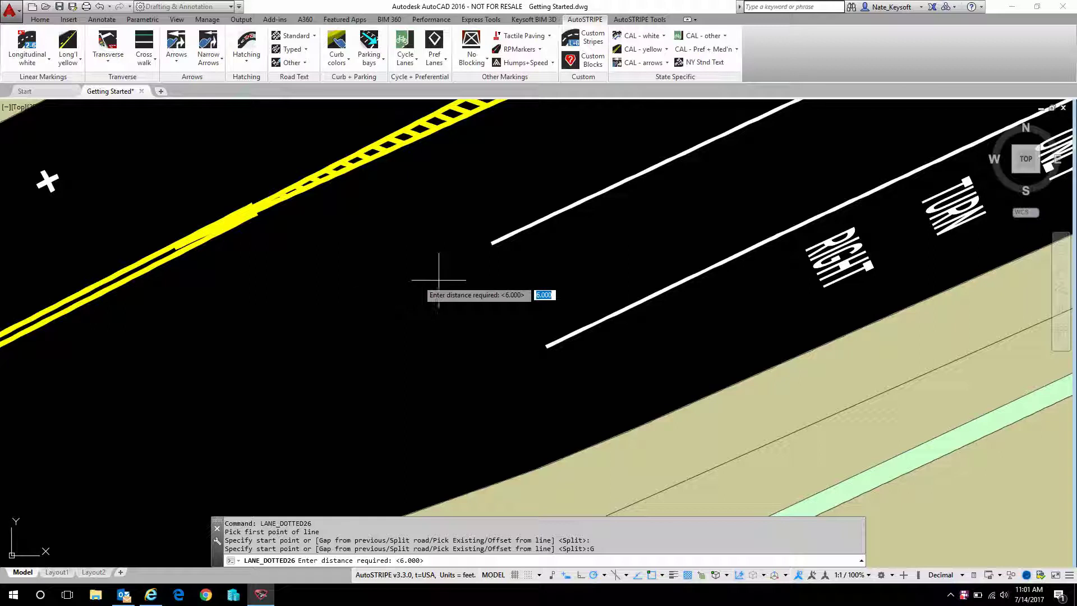
{"action": "key", "text": "Return"}
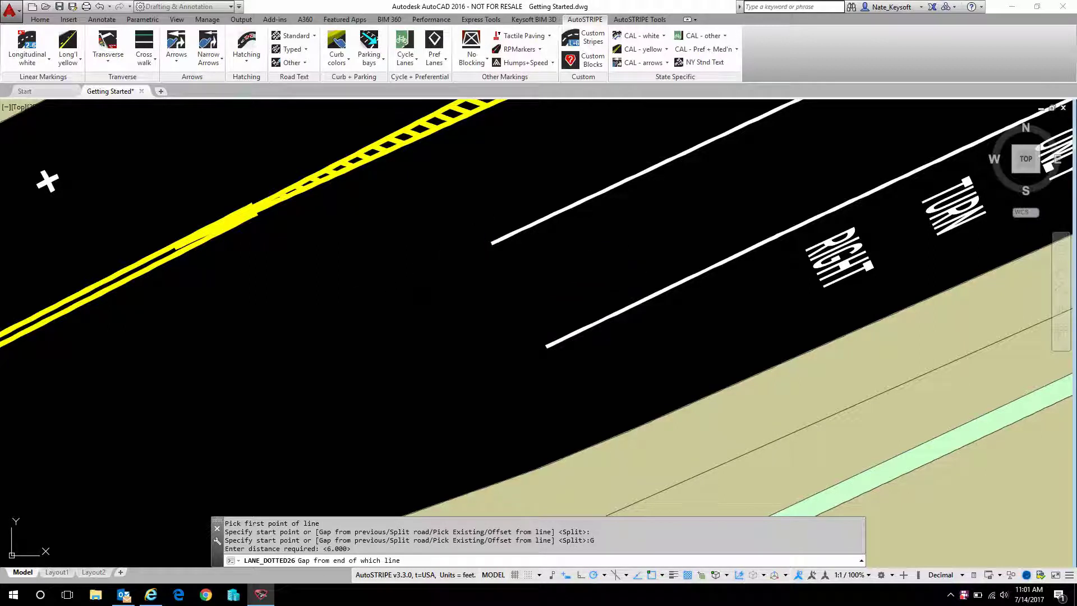
Draw the dotted line from the upper white lane line's end down the road and check it
{"action": "left_click", "coordinate": [491, 242]}
{"action": "scroll", "coordinate": [311, 343], "scroll_direction": "down", "scroll_amount": 3}
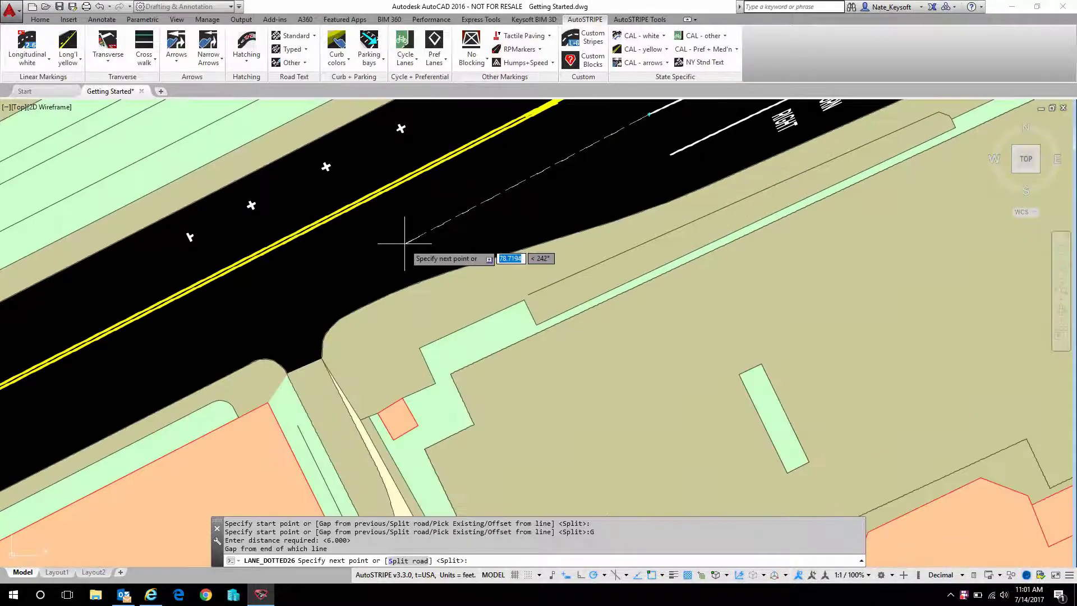
{"action": "left_click", "coordinate": [386, 247]}
{"action": "key", "text": "Return"}
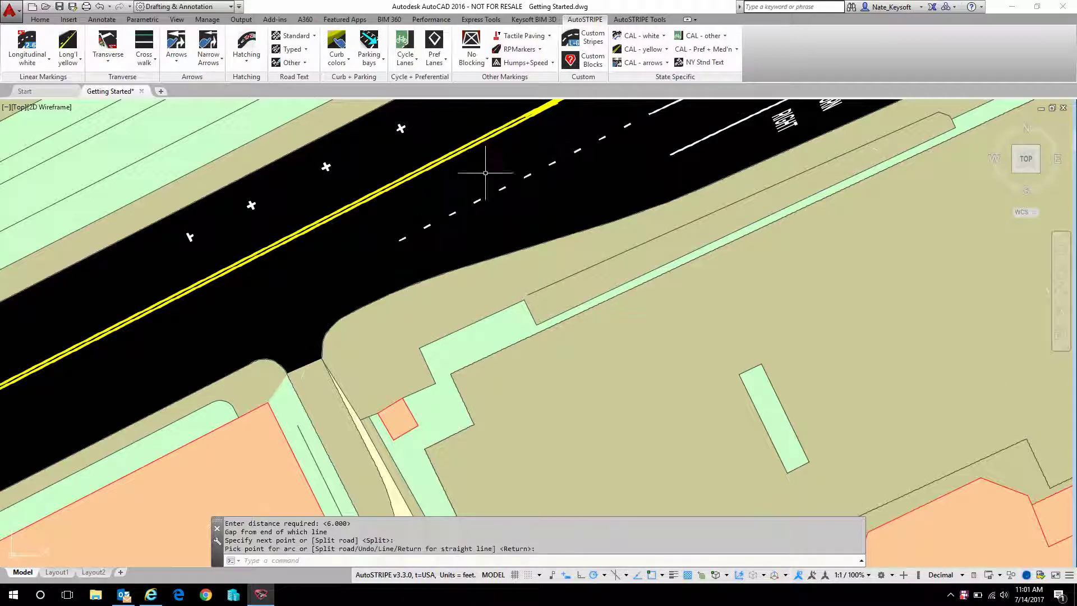
{"action": "scroll", "coordinate": [656, 120], "scroll_direction": "up", "scroll_amount": 5}
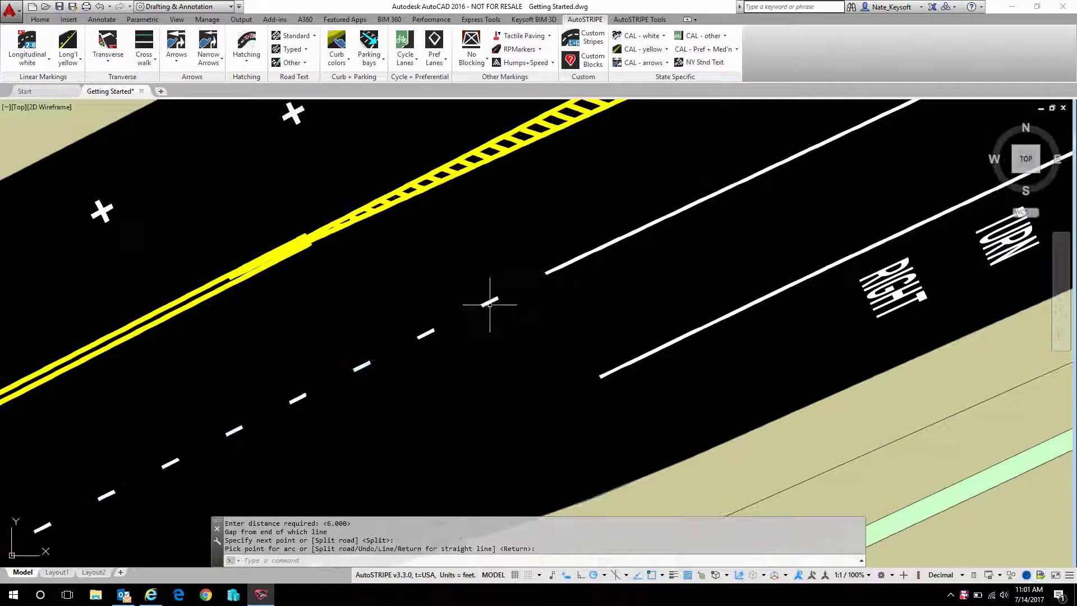
{"action": "left_click", "coordinate": [492, 301]}
{"action": "scroll", "coordinate": [492, 301], "scroll_direction": "up", "scroll_amount": 4}
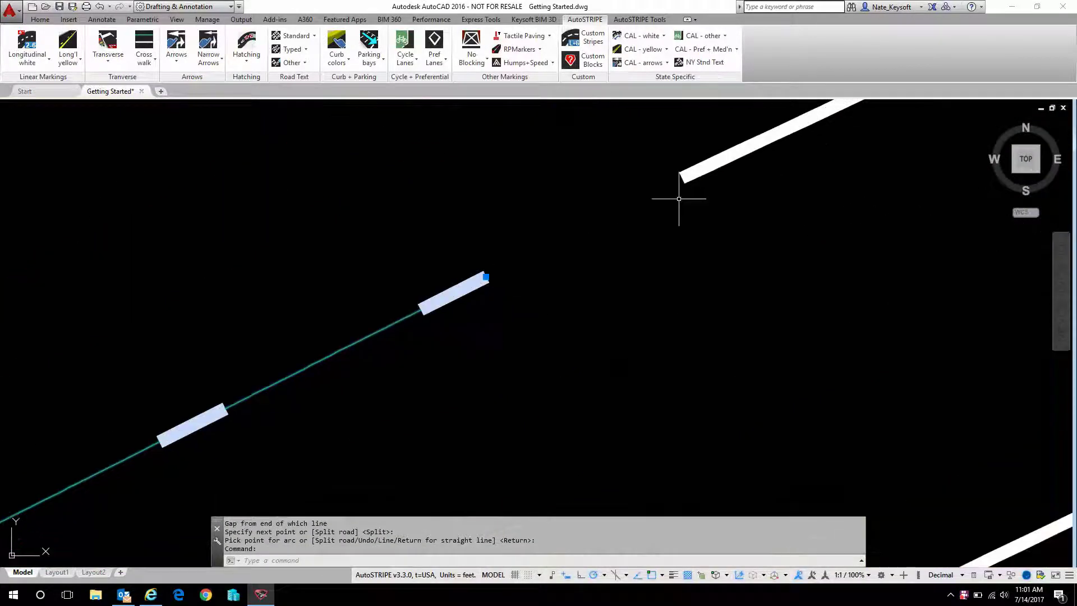
{"action": "scroll", "coordinate": [480, 283], "scroll_direction": "down", "scroll_amount": 4}
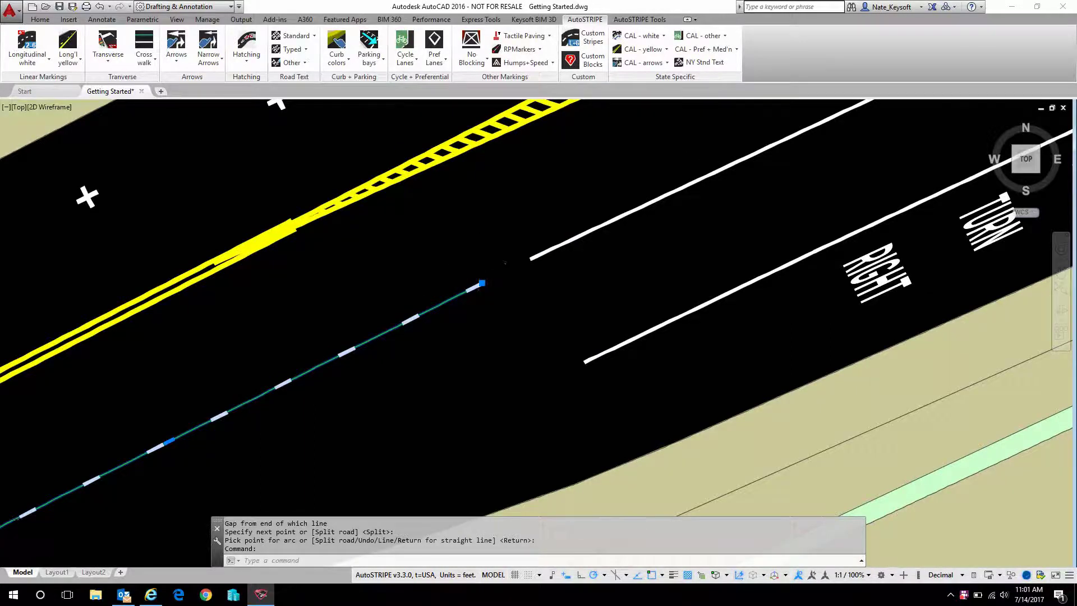
{"action": "scroll", "coordinate": [479, 263], "scroll_direction": "down", "scroll_amount": 3}
{"action": "scroll", "coordinate": [482, 260], "scroll_direction": "up", "scroll_amount": 2}
{"action": "key", "text": "Escape"}
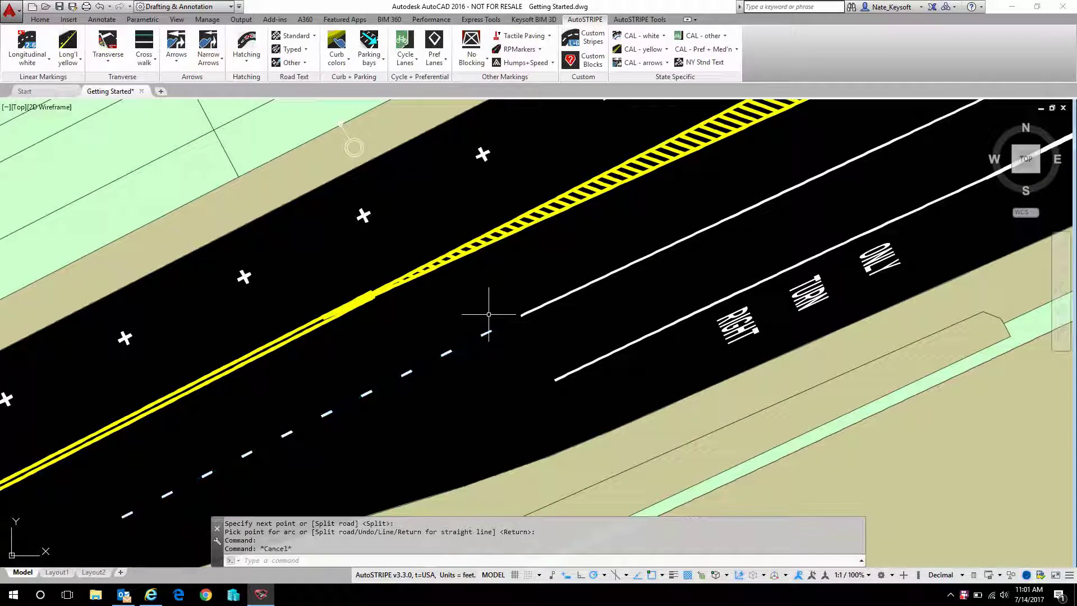